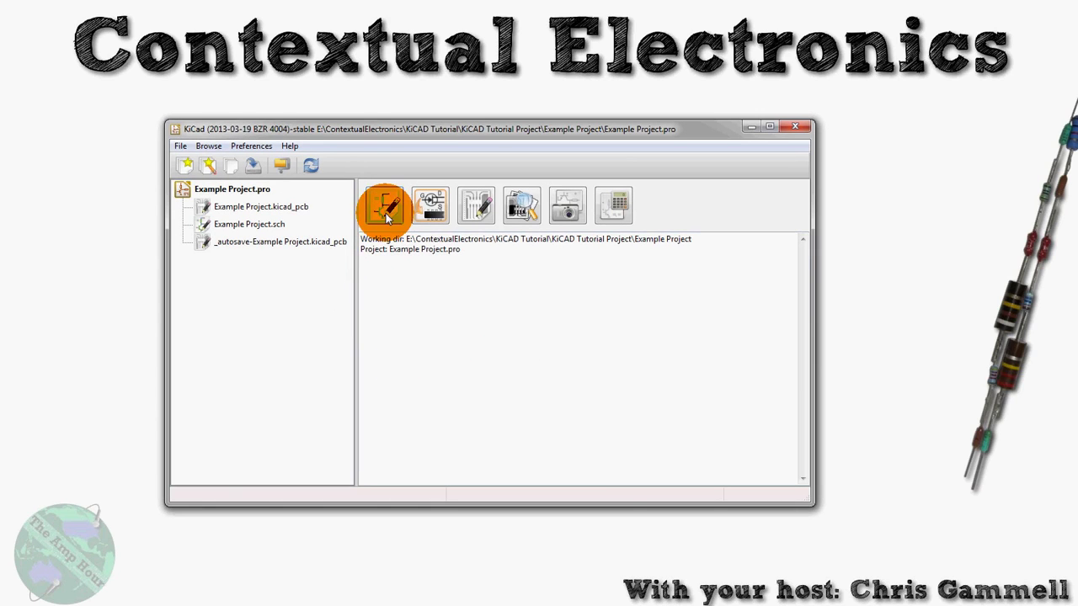
Open the project's schematic and draw a rectangular hierarchical sheet slightly left of the page centre.
left_click(388, 212)
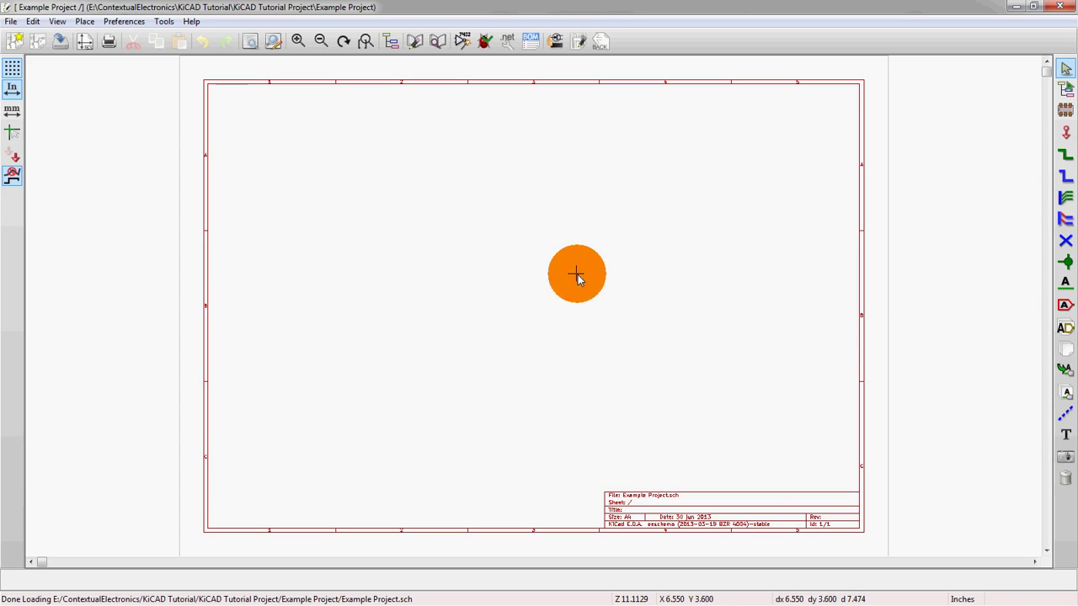
left_click(1066, 357)
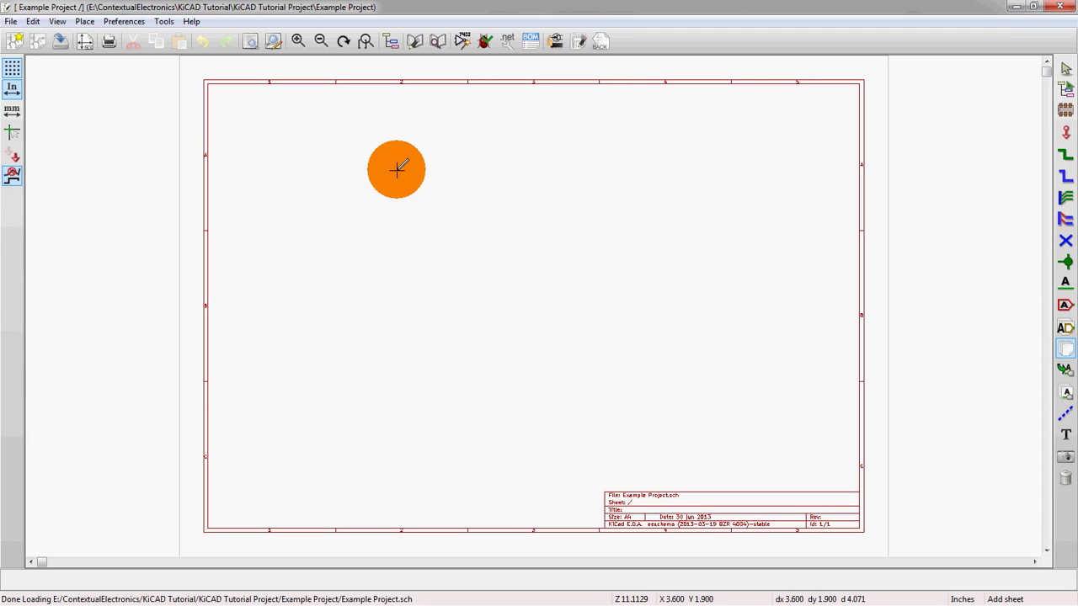
left_click(409, 227)
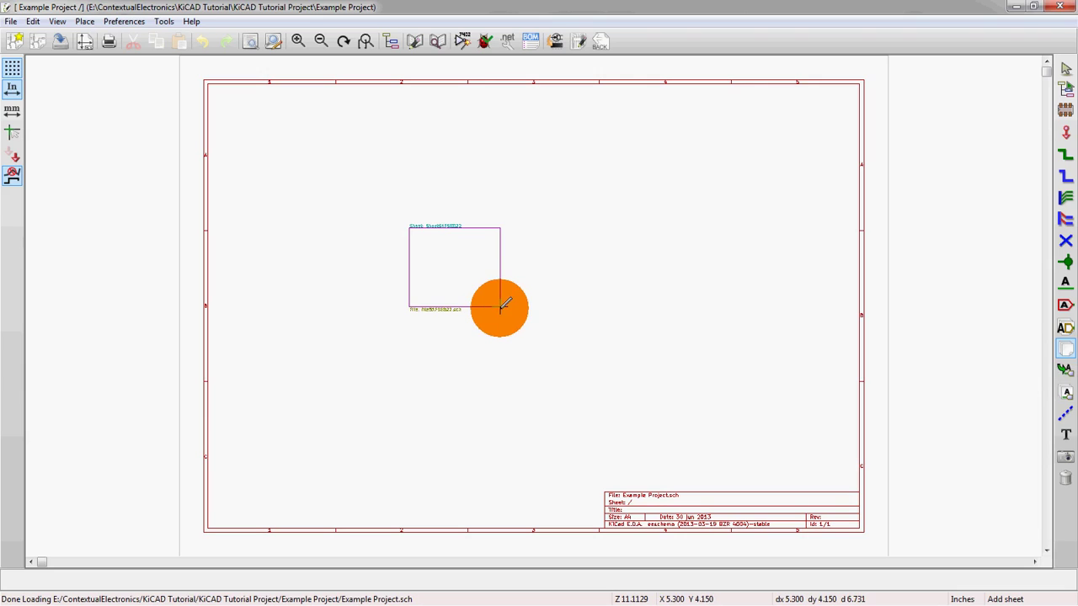
left_click(497, 309)
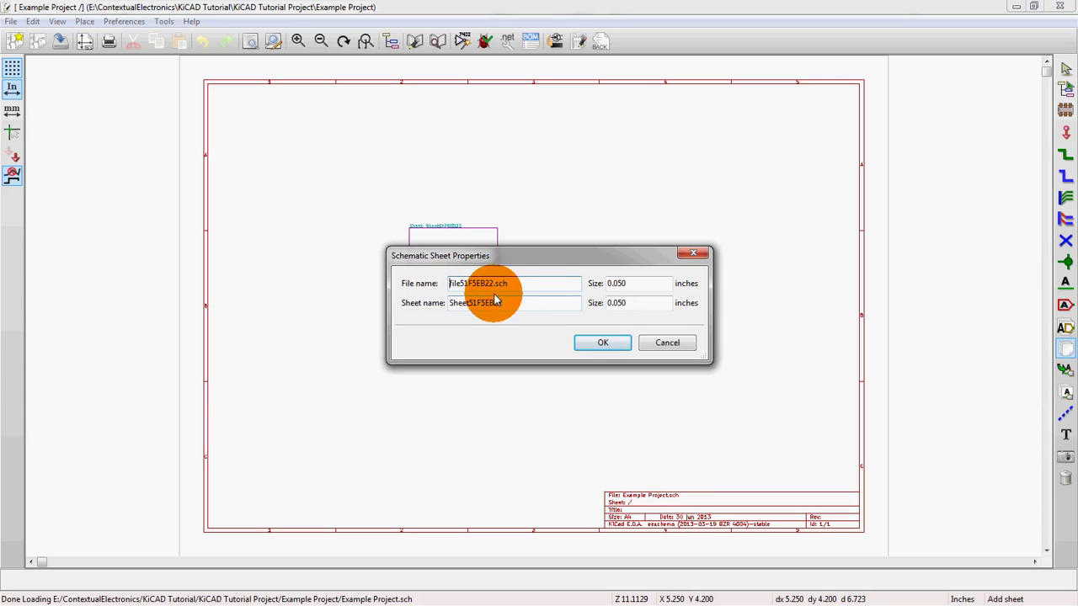
Set the new hierarchical sheet's file name to preamp.sch.
left_click_drag(495, 284, 384, 292)
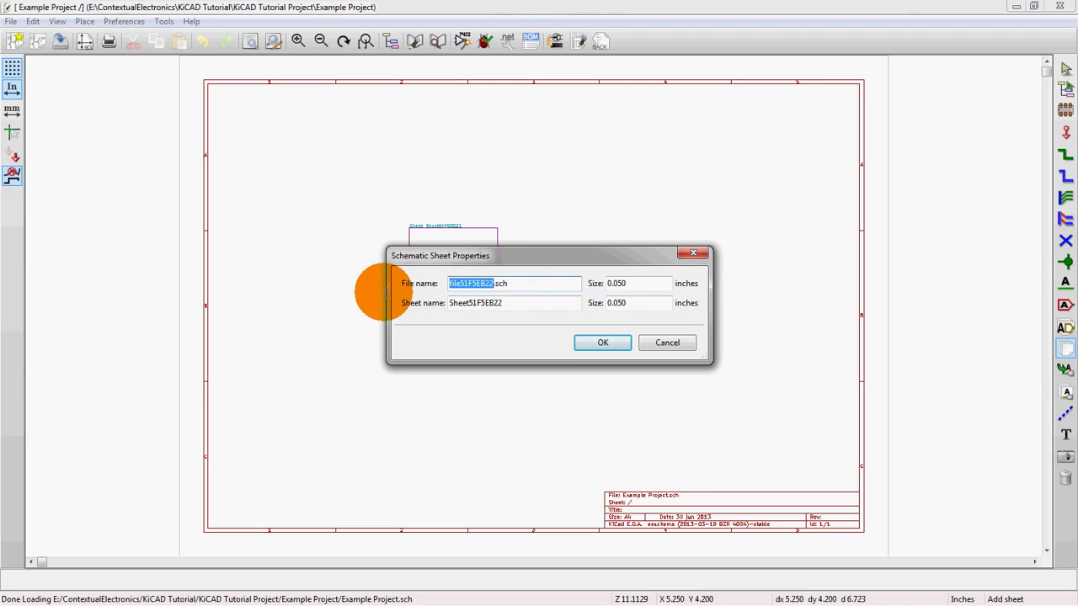
key("BackSpace")
type("opa")
type("mp")
key("shift+Right")
key("shift+Right")
key("shift+Right")
key("shift+Right")
key("shift+Right")
type("preamp")
Set the sheet name to Preamp and accept the sheet properties.
key("Tab")
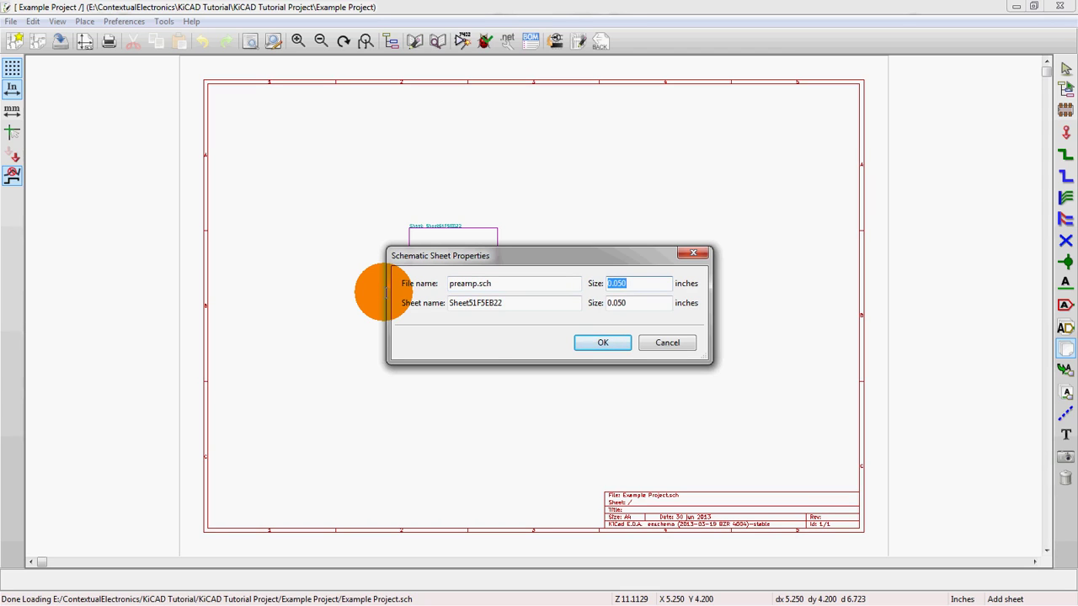
key("Tab")
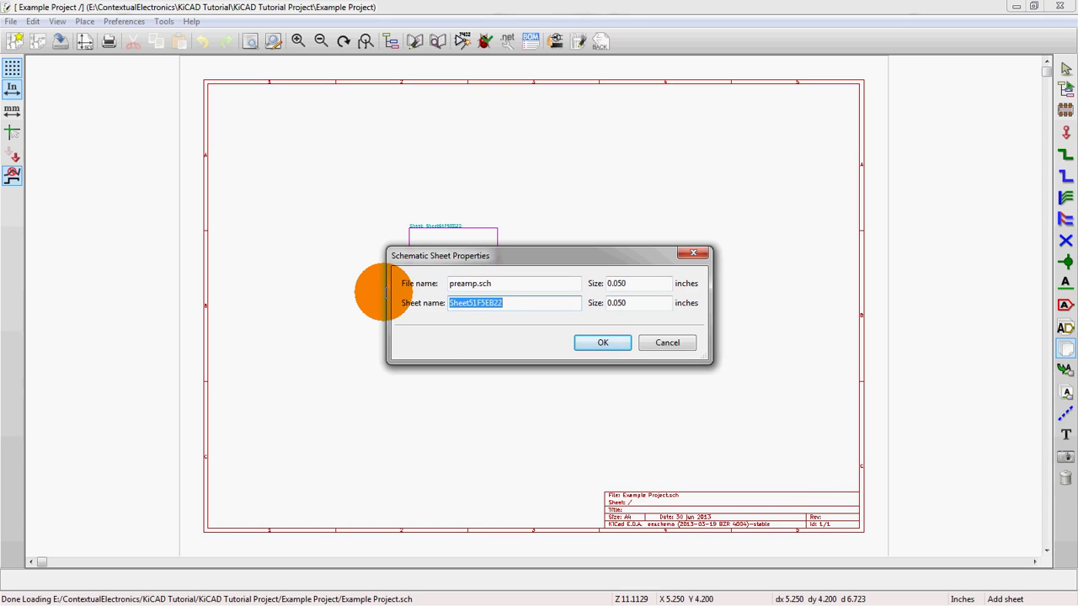
type("Preamp")
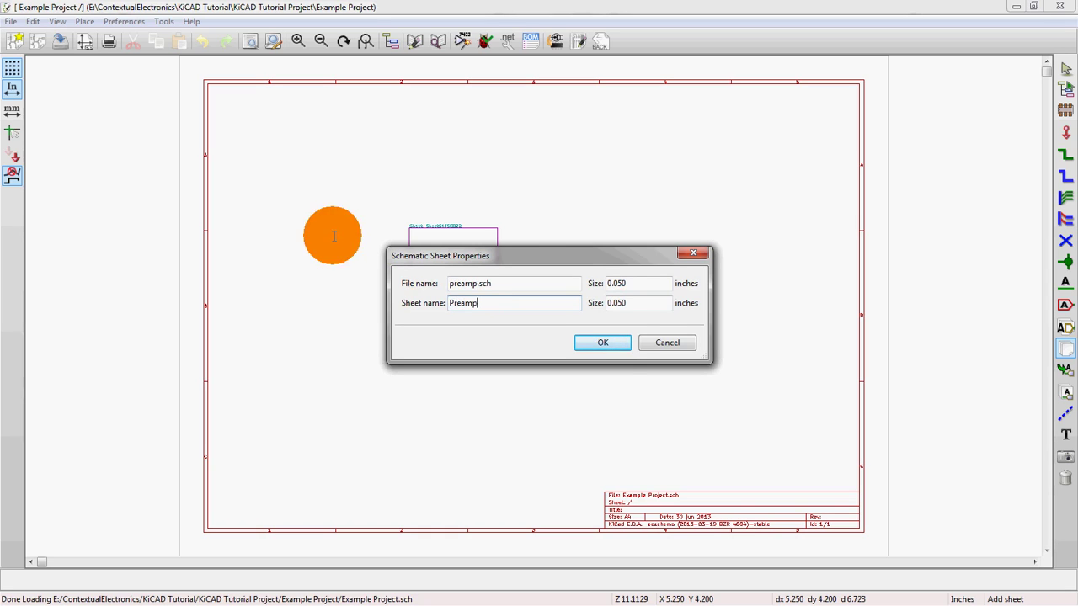
left_click(615, 342)
Enter the Preamp hierarchical sheet from the root schematic.
scroll(448, 260, "up", 4)
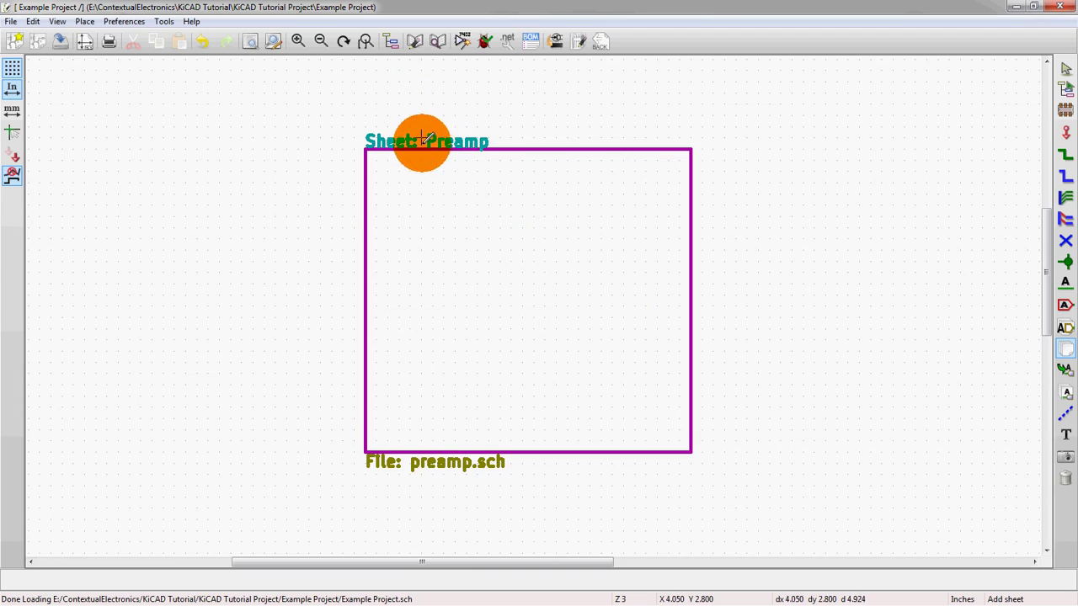
scroll(421, 346, "down", 1)
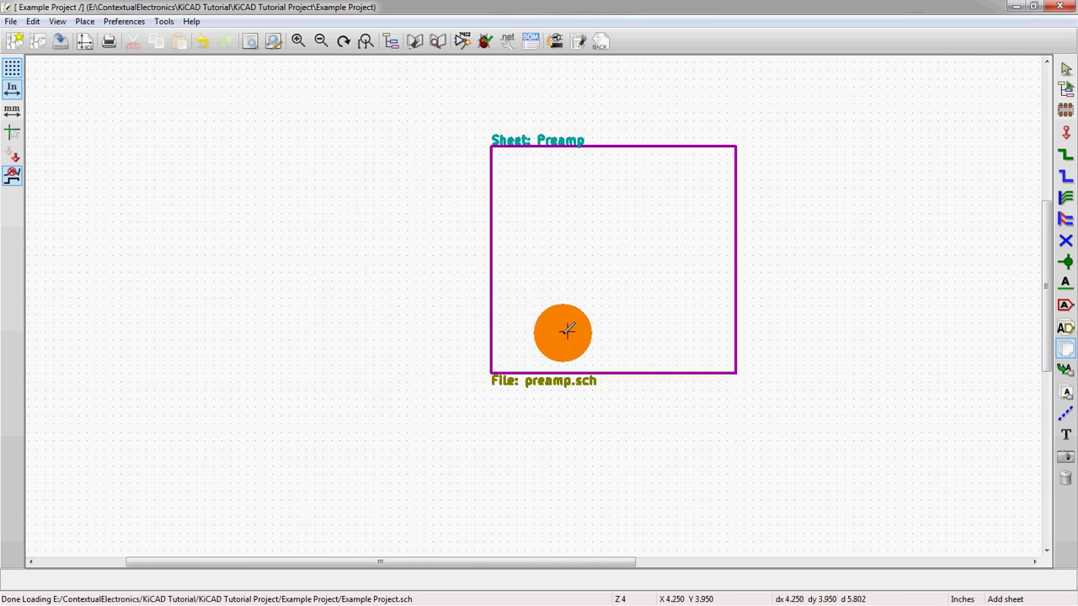
scroll(633, 287, "down", 1)
scroll(534, 261, "up", 1)
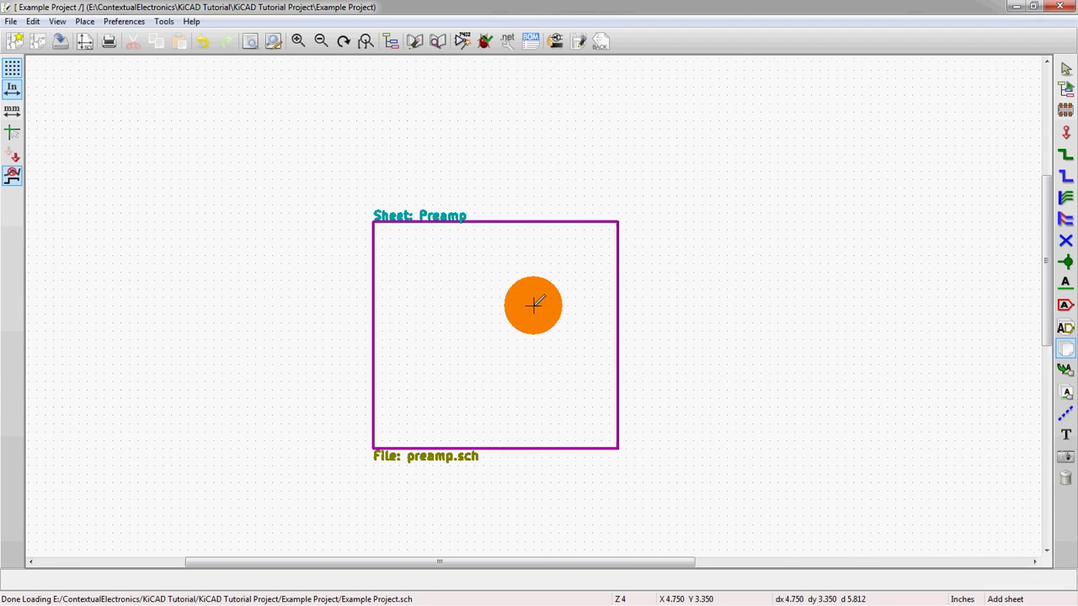
scroll(362, 253, "down", 2)
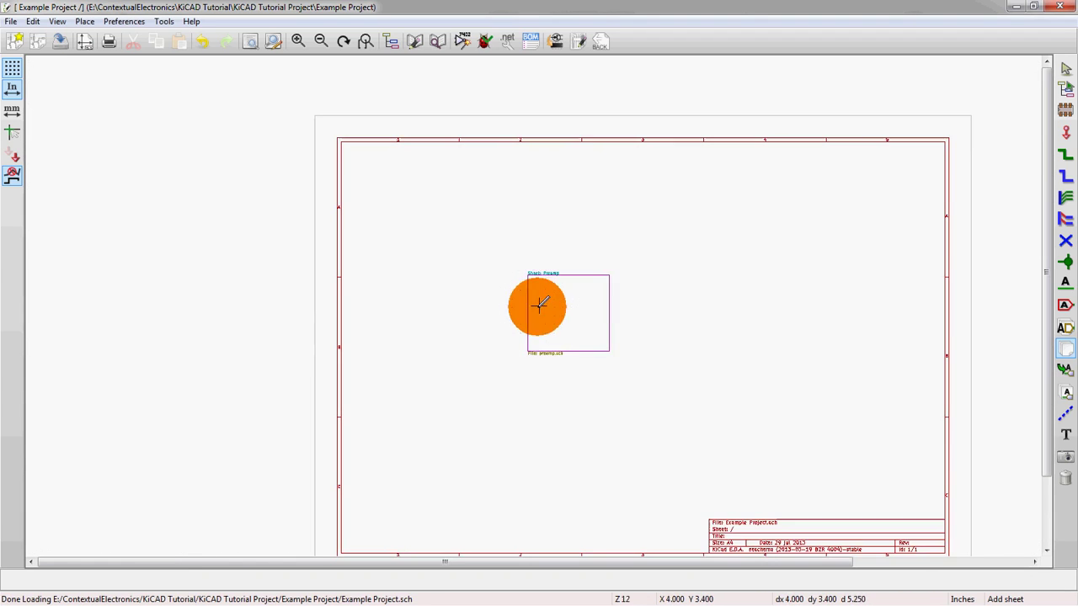
scroll(589, 298, "up", 1)
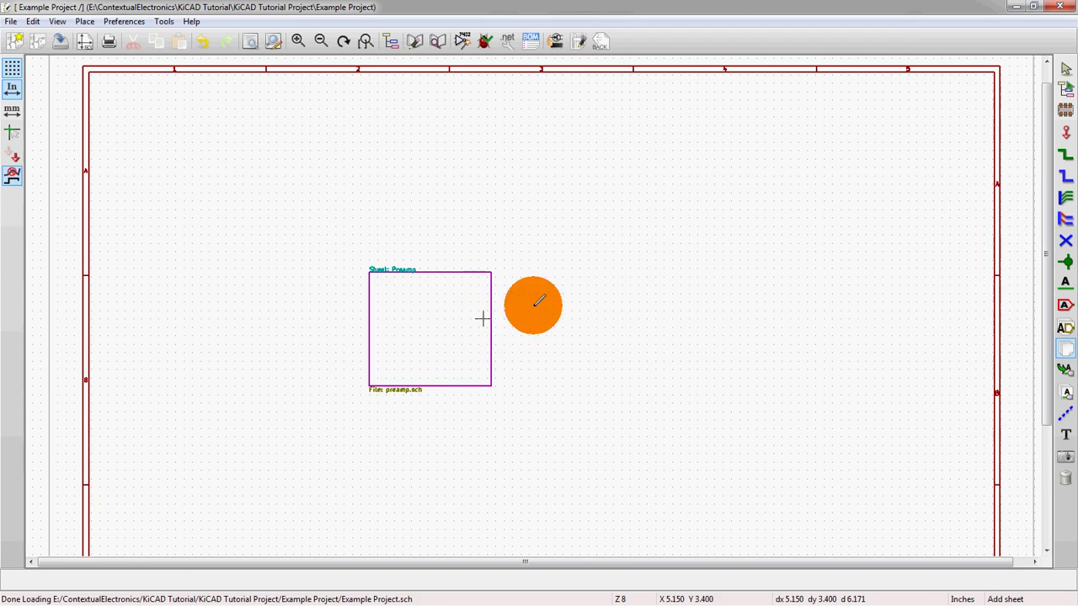
scroll(539, 303, "down", 1)
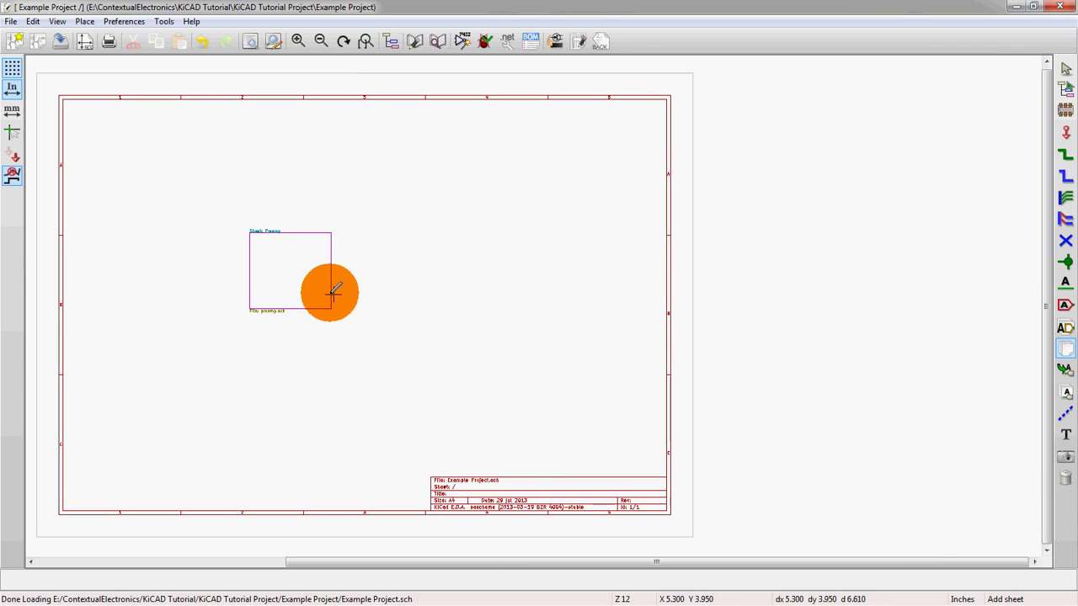
scroll(532, 306, "up", 1)
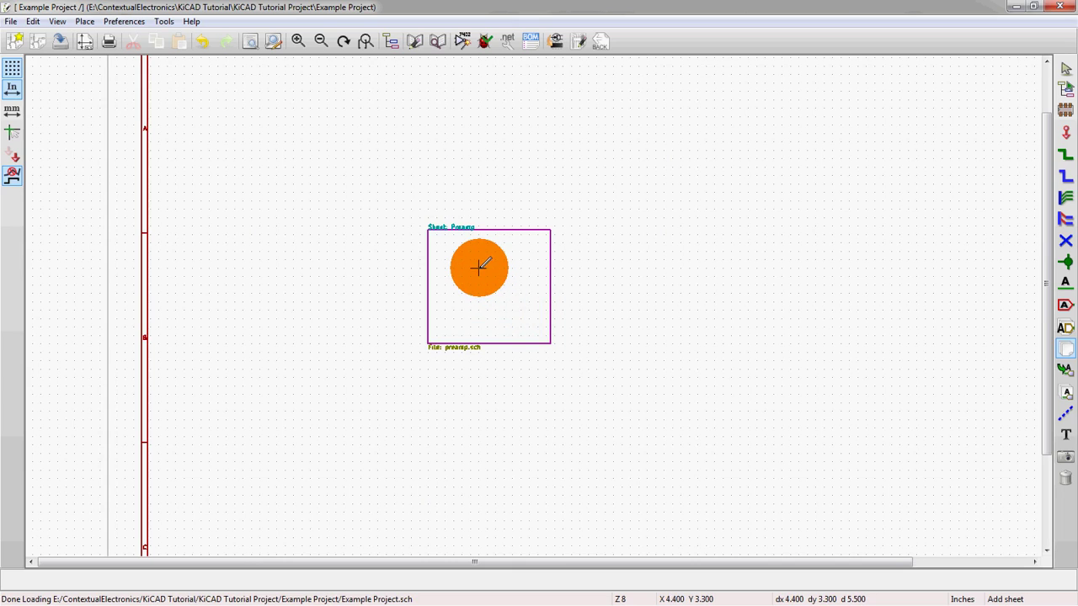
right_click(457, 289)
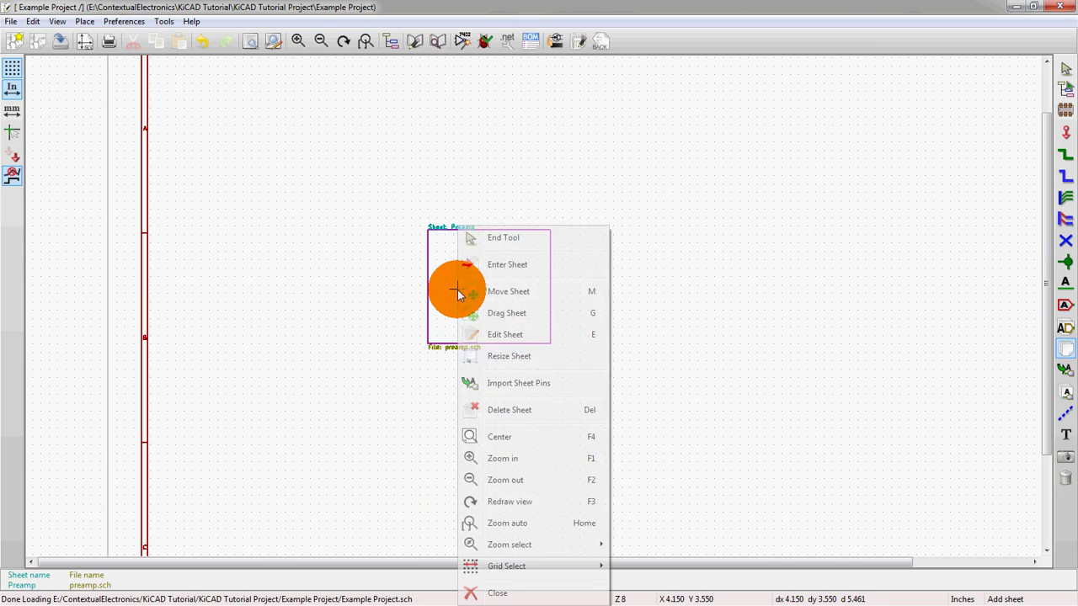
left_click(500, 261)
Examine the empty Preamp sheet and its title block, including the file name, sheet path and sheet number.
scroll(533, 290, "up", 2)
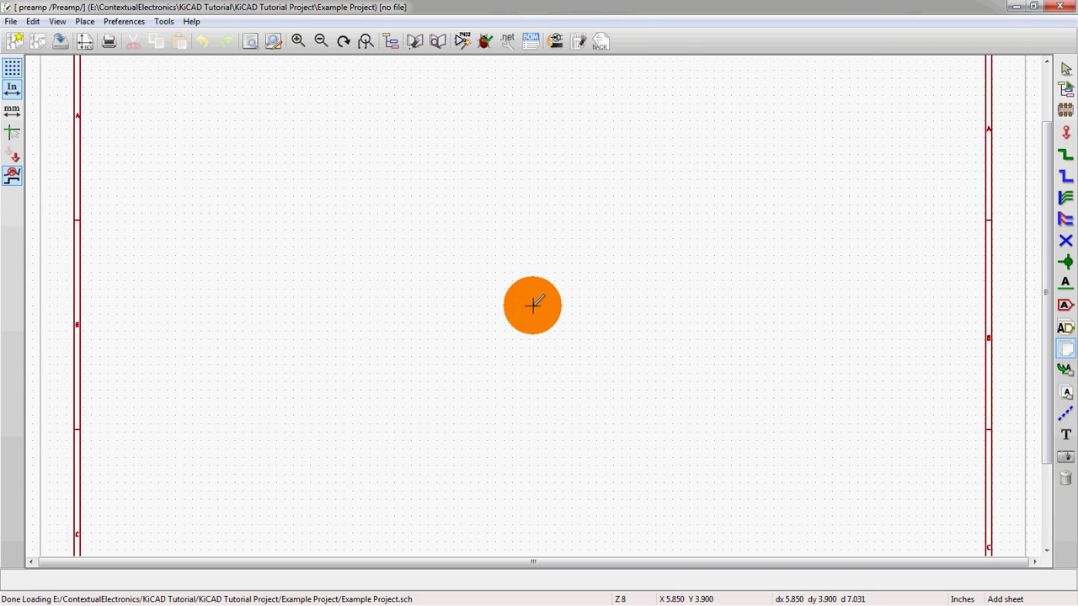
scroll(531, 306, "down", 2)
scroll(651, 494, "up", 1)
scroll(531, 310, "up", 1)
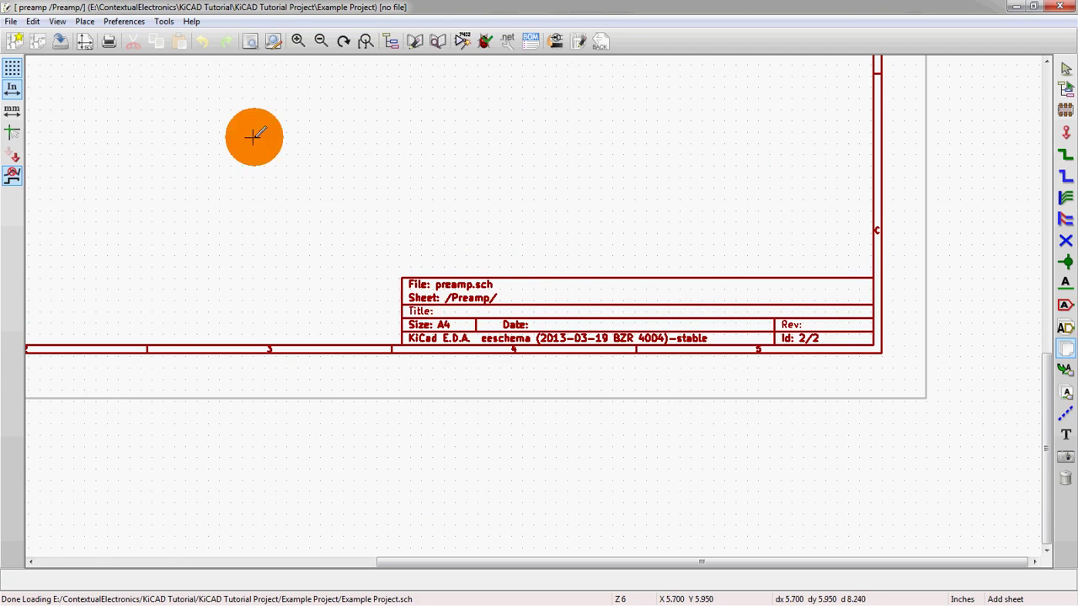
scroll(530, 354, "down", 2)
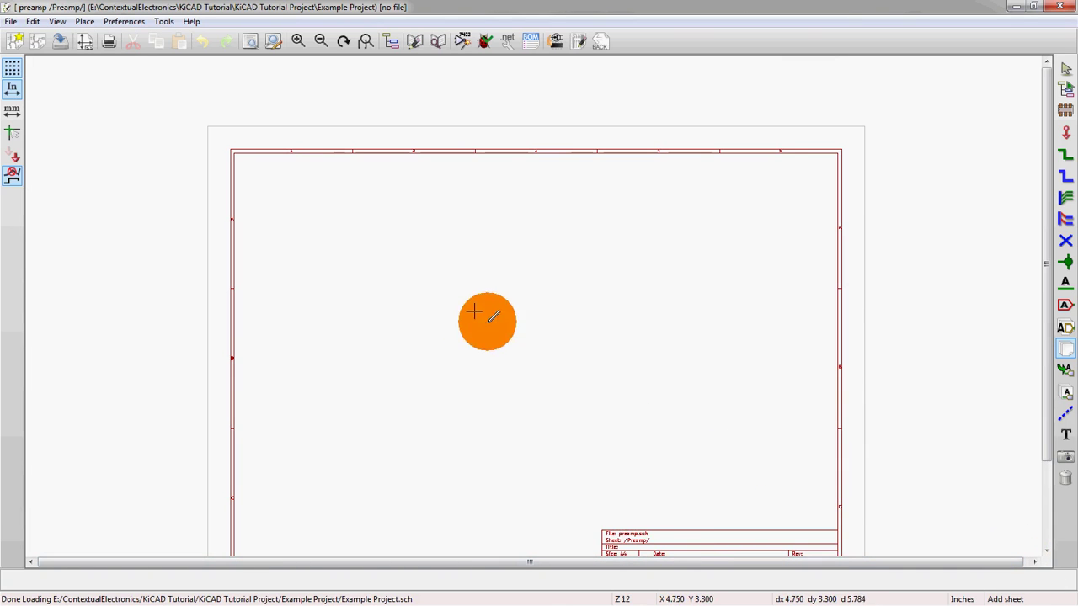
scroll(645, 547, "up", 1)
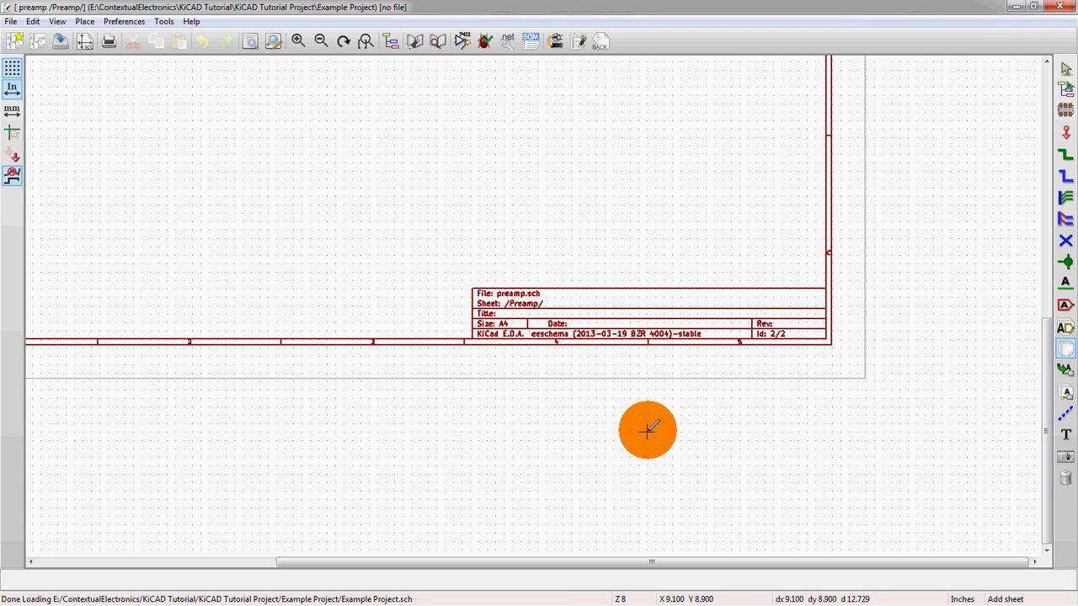
scroll(496, 236, "down", 3)
scroll(533, 305, "up", 1)
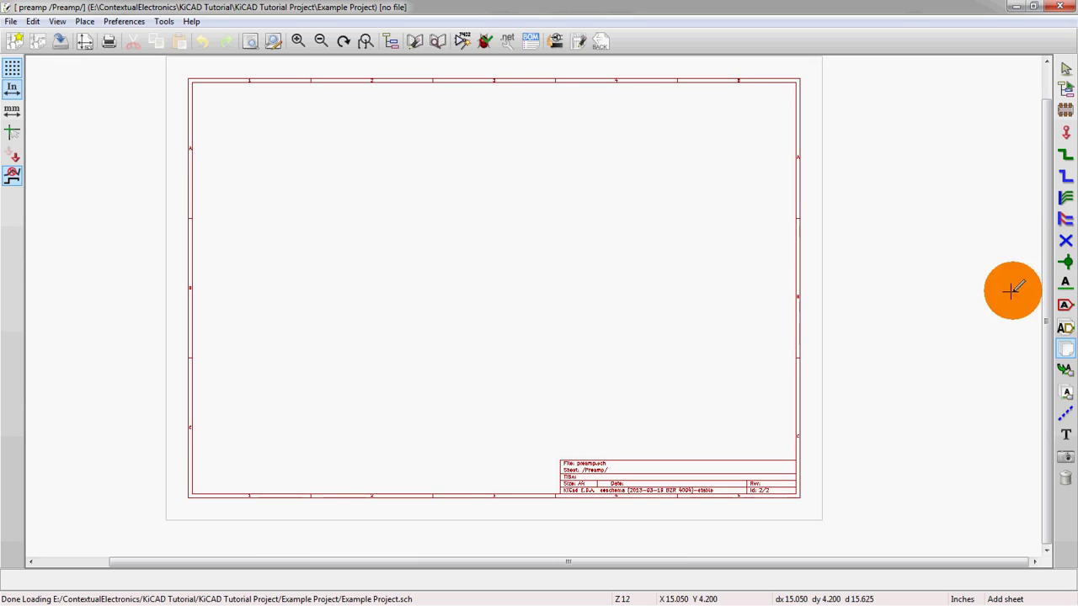
left_click(1063, 328)
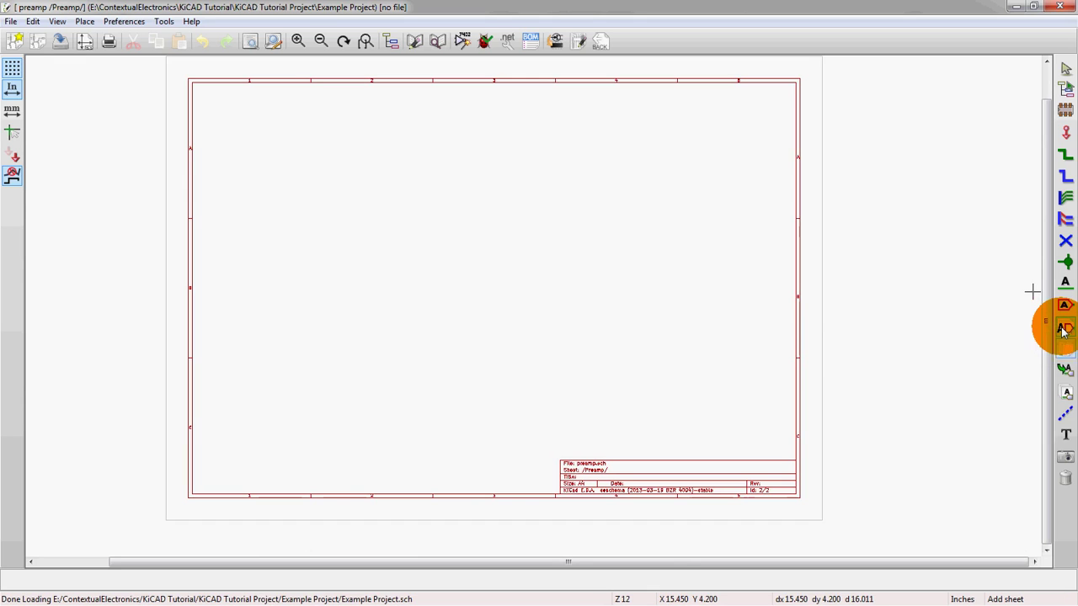
left_click(262, 148)
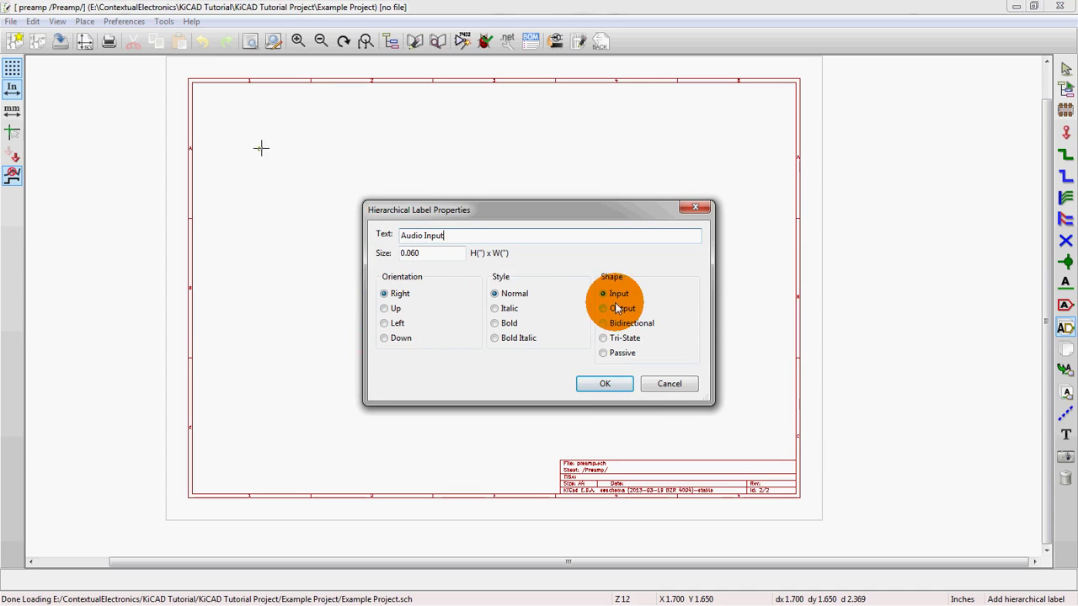
left_click(605, 380)
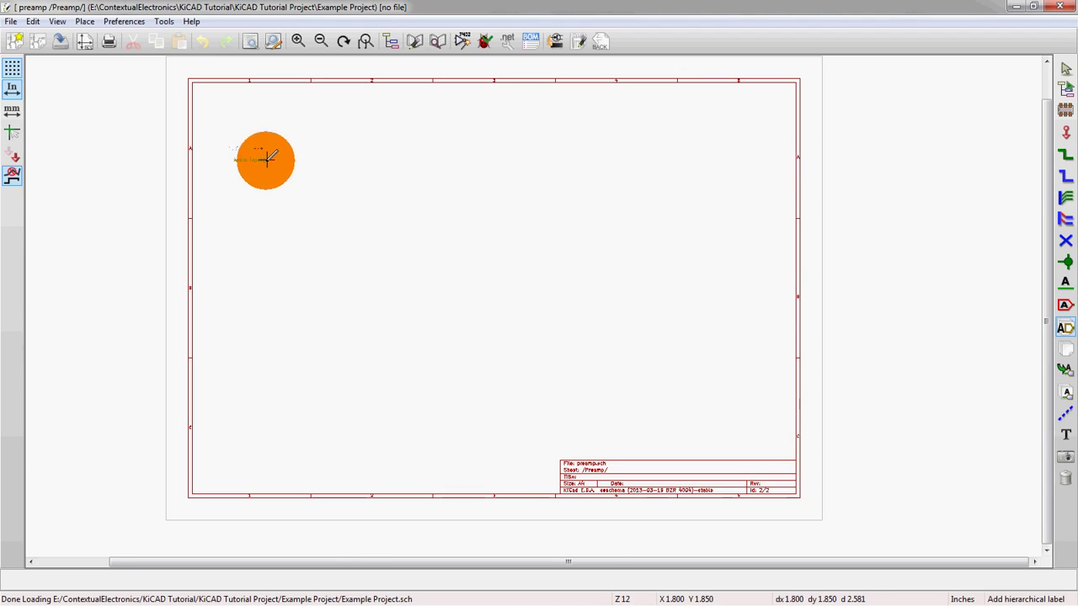
scroll(261, 149, "up", 1)
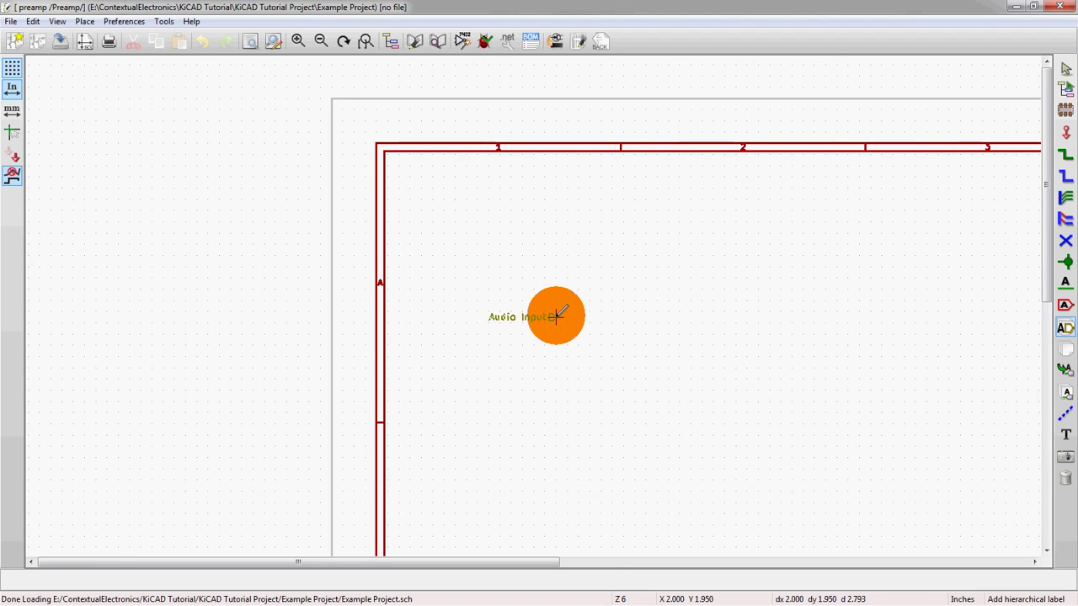
left_click(557, 317)
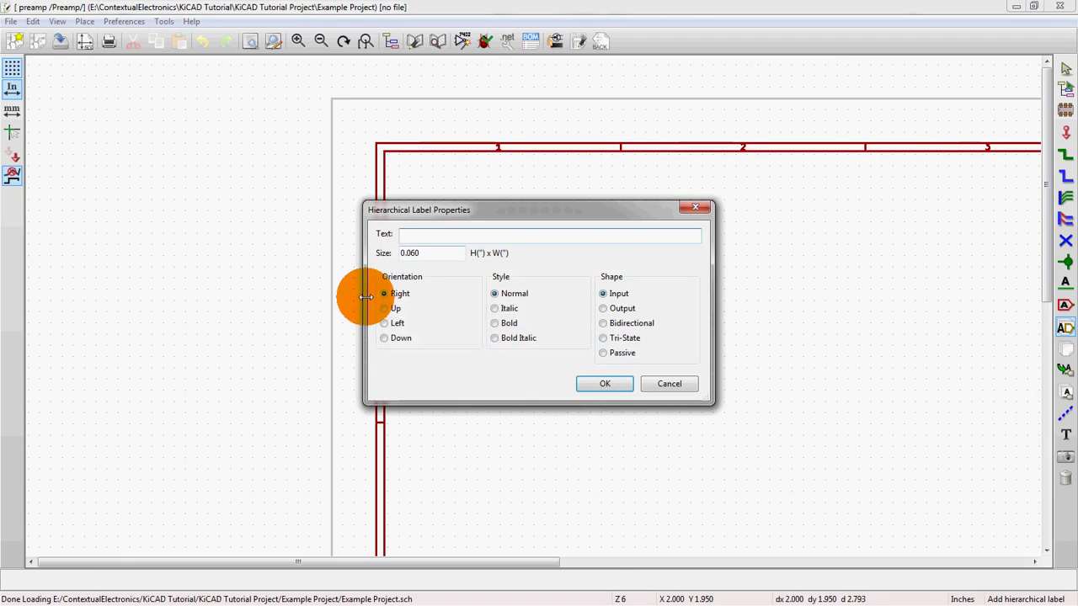
left_click(395, 323)
left_click(434, 236)
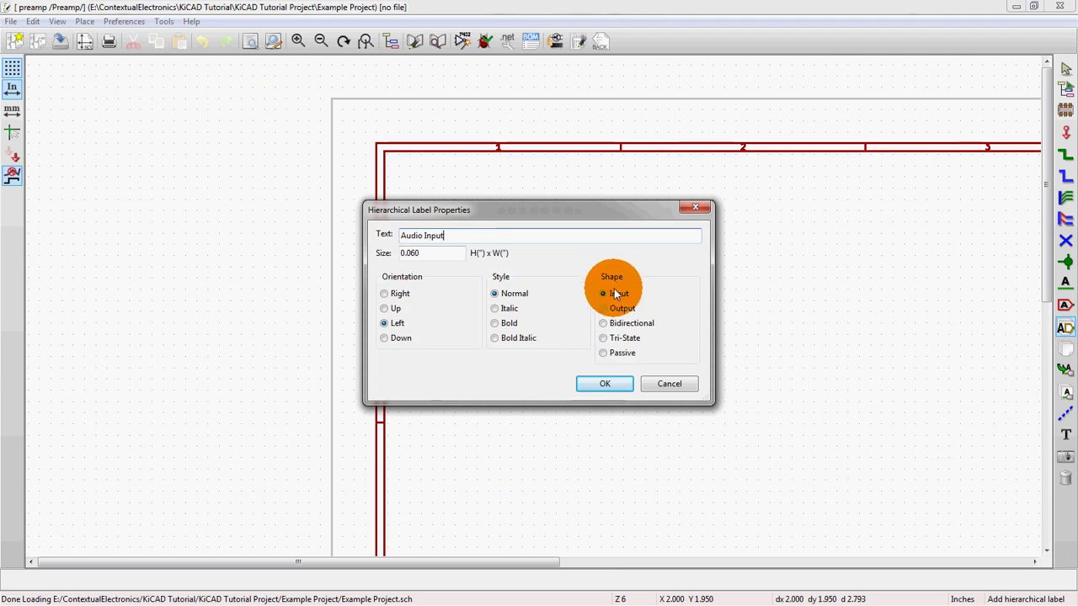
left_click(605, 383)
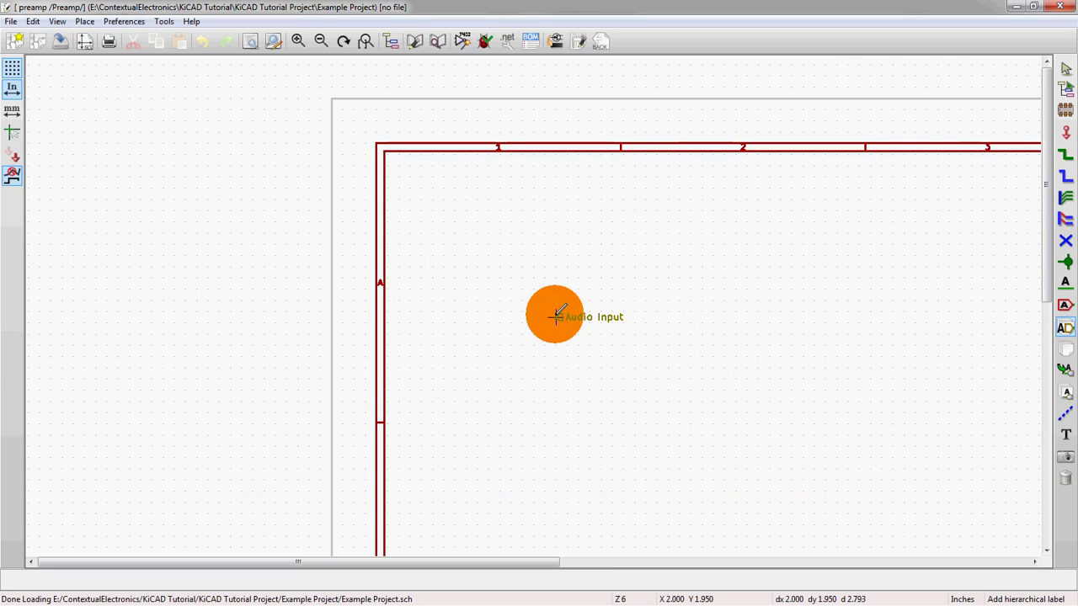
Place a hierarchical label named Audio Input with right orientation and input shape near the upper-left corner of the Preamp page.
scroll(556, 316, "down", 3)
scroll(581, 320, "up", 2)
scroll(529, 313, "down", 3)
scroll(529, 307, "up", 2)
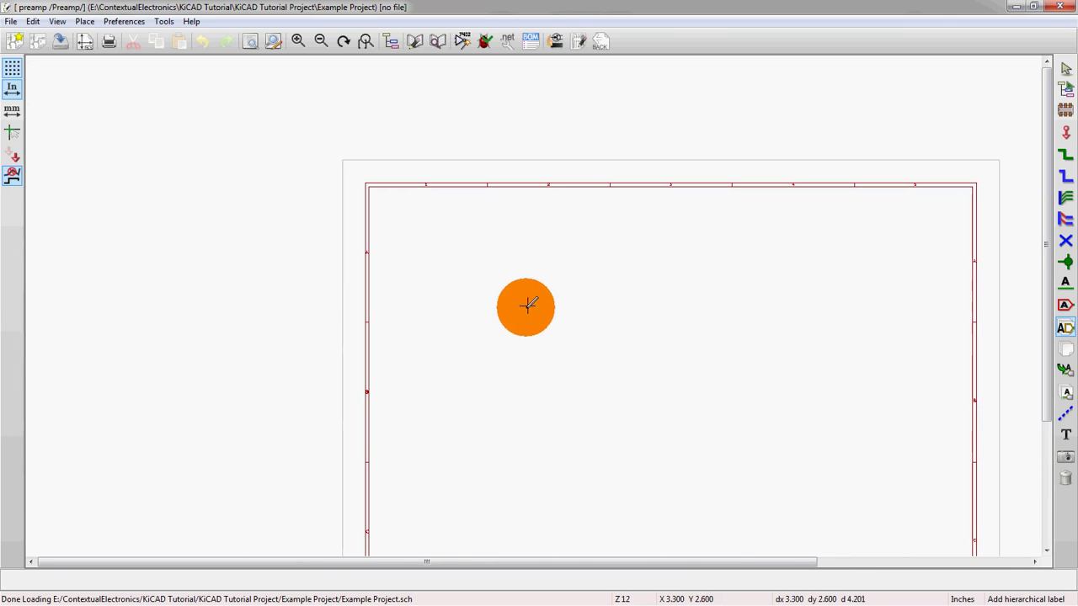
left_click(455, 278)
left_click(396, 293)
left_click(448, 235)
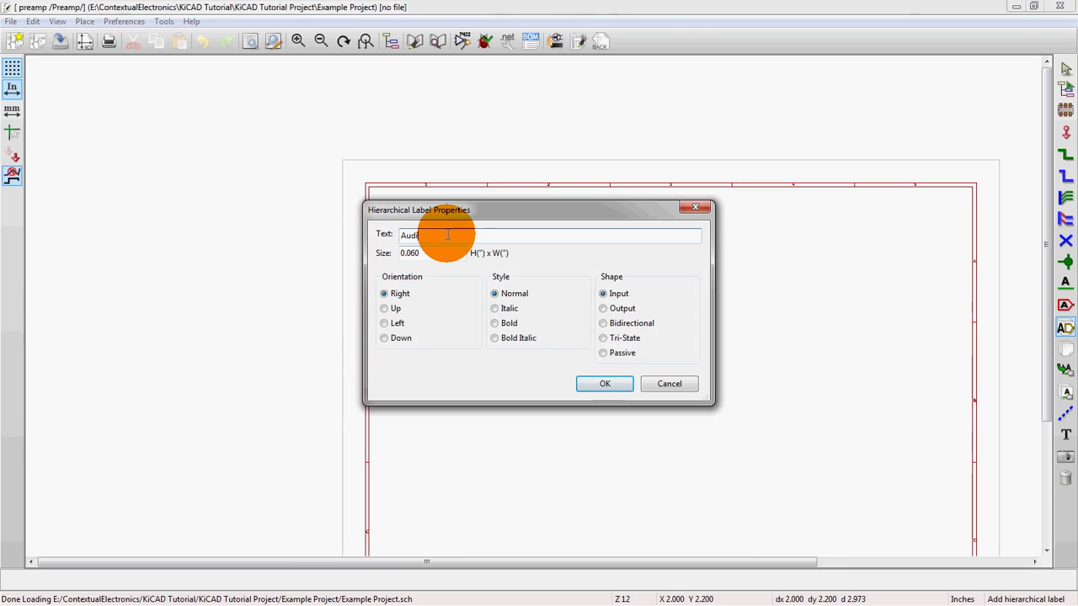
type("Audio Input")
key("Return")
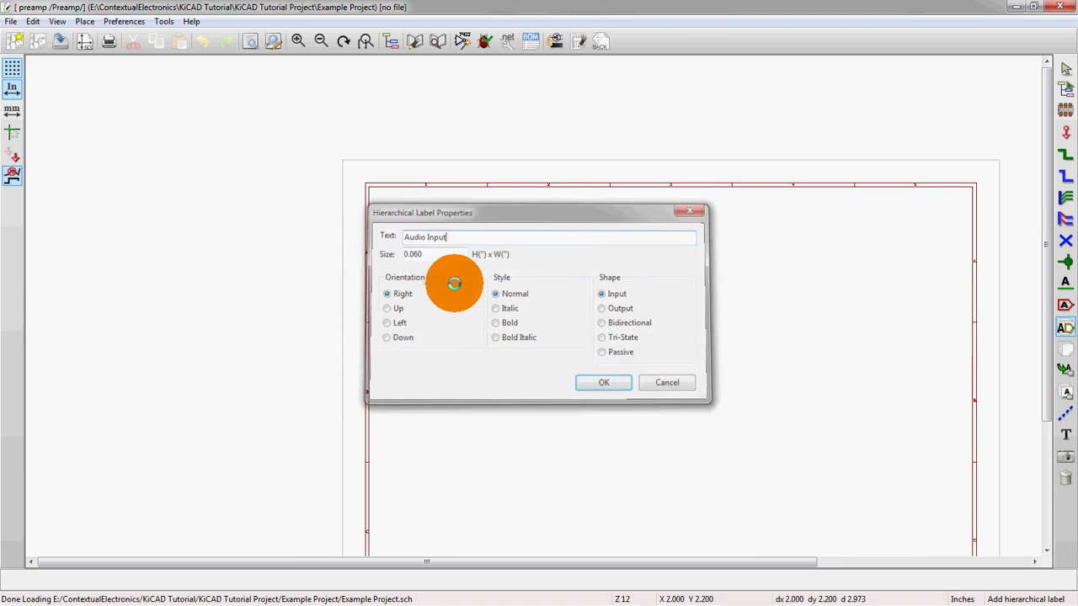
left_click(455, 281)
scroll(548, 300, "up", 1)
scroll(406, 301, "up", 1)
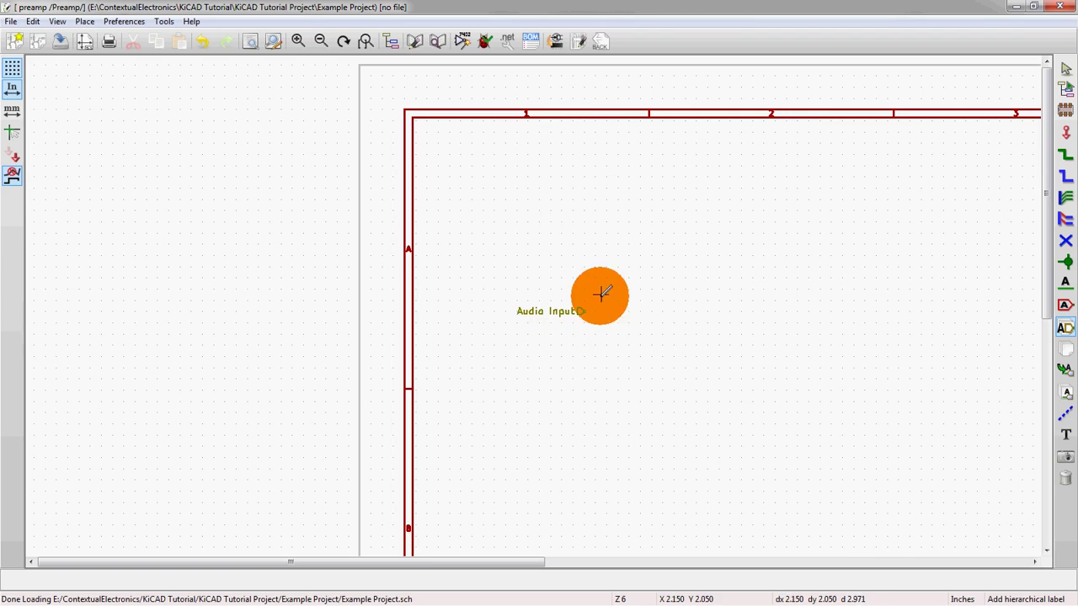
Start adding a component to the Preamp page and open the linear library from the list of all libraries.
scroll(539, 333, "down", 1)
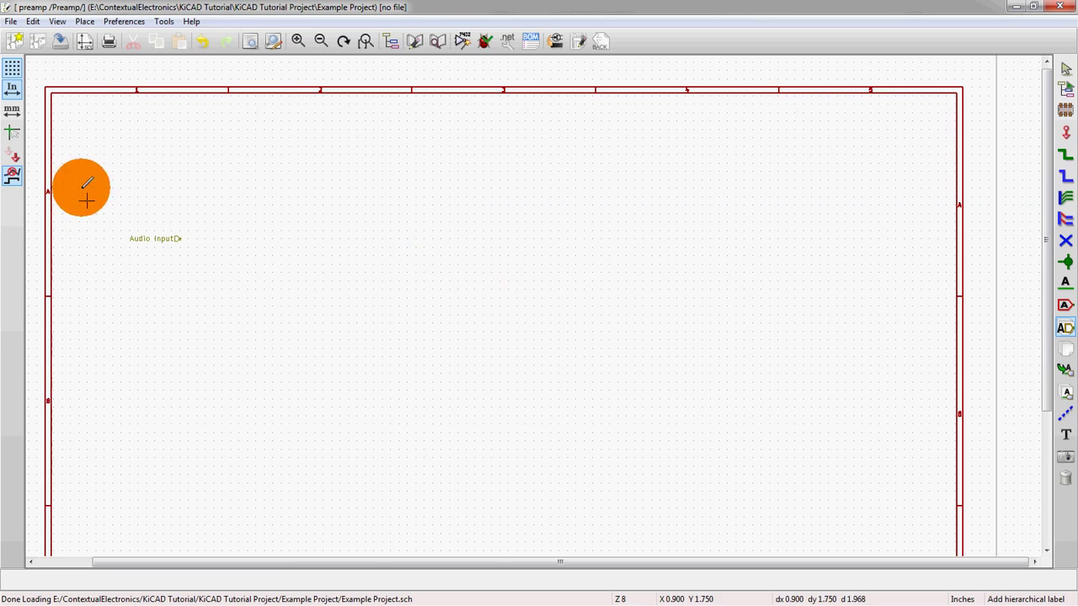
key("a")
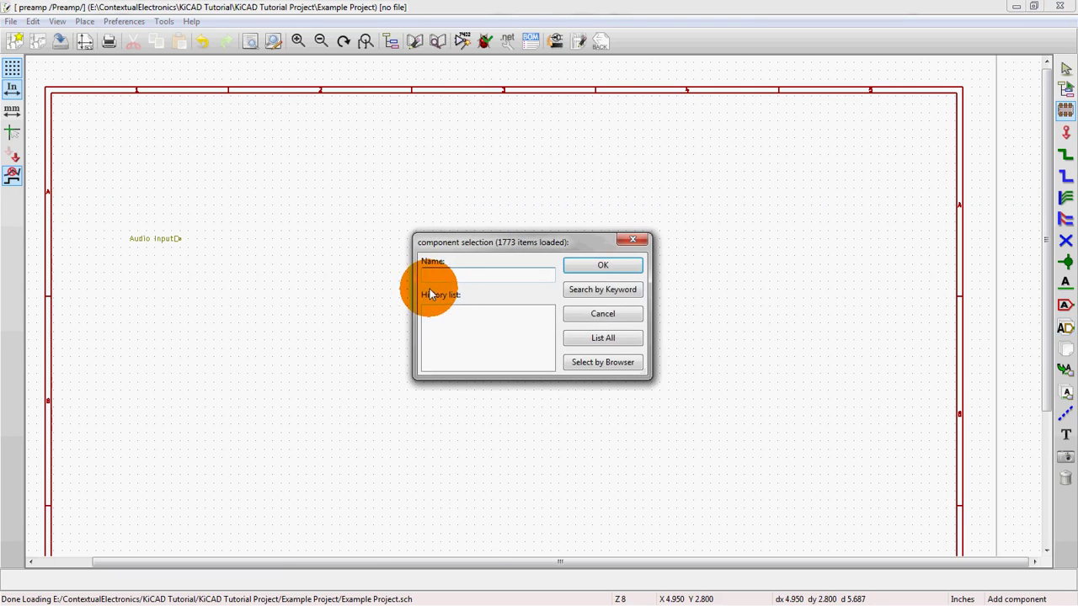
left_click(612, 334)
left_click(528, 311)
scroll(506, 320, "down", 5)
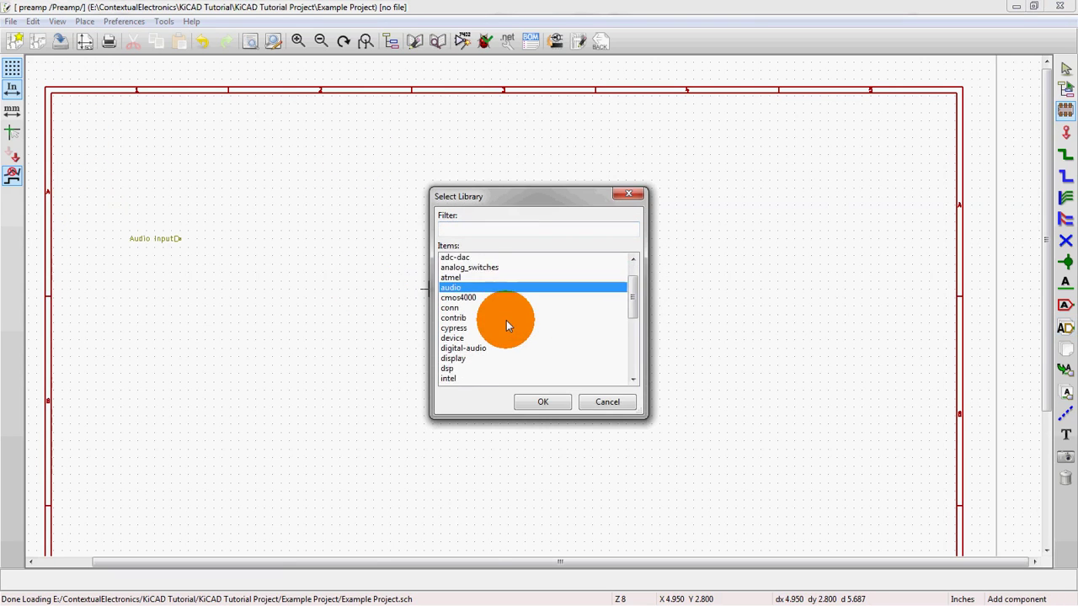
scroll(504, 325, "up", 2)
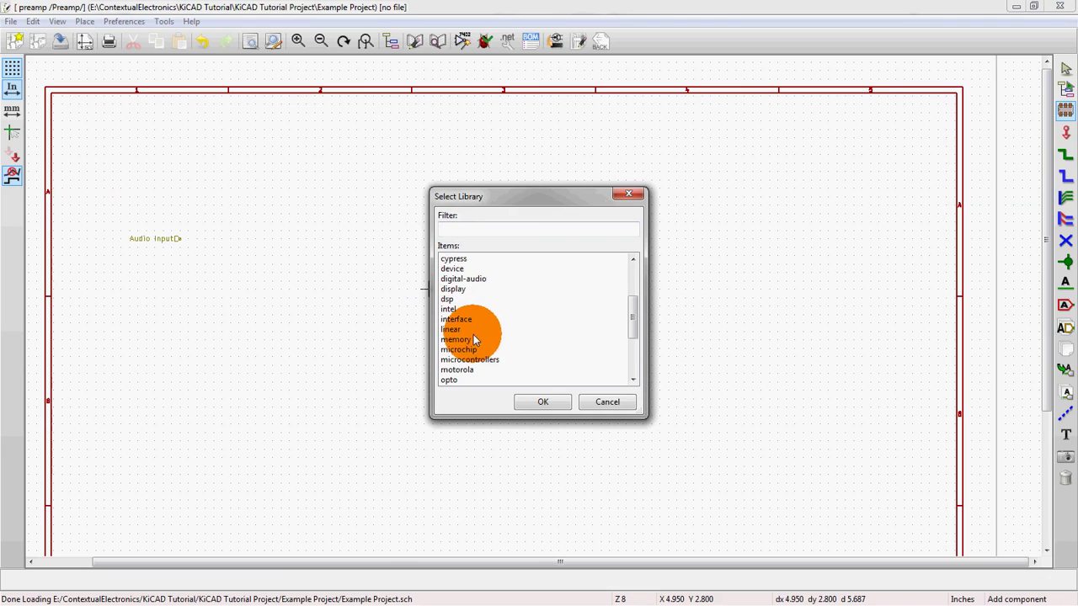
left_click(473, 337)
left_click(471, 327)
double_click(470, 327)
left_click(470, 328)
Place an LM324 op amp on the page and move it to the right of the Audio Input label at about the label's height.
scroll(470, 324, "down", 7)
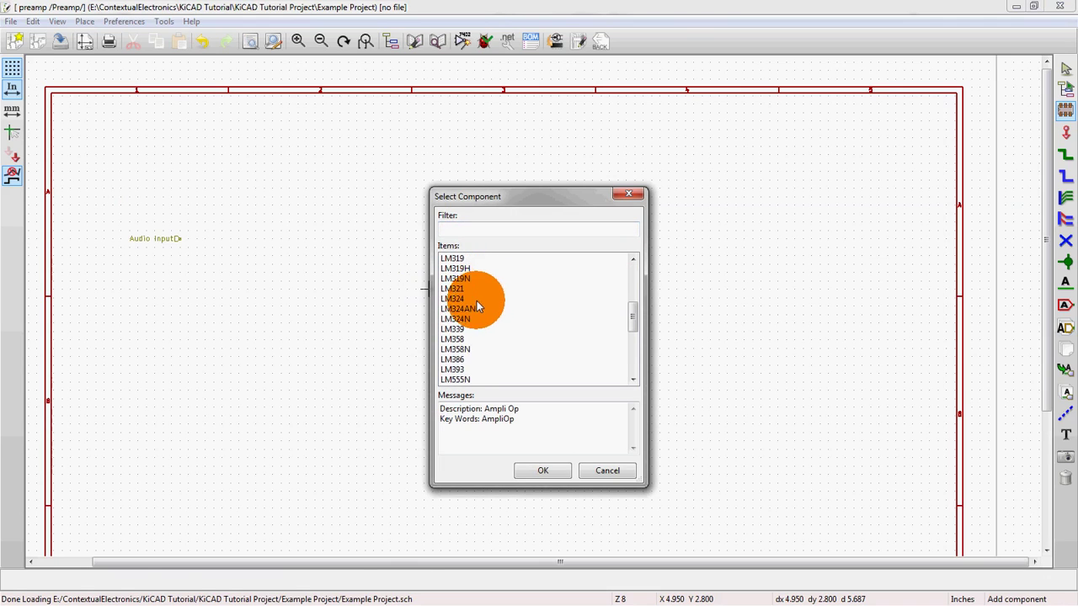
double_click(478, 299)
left_click(424, 288)
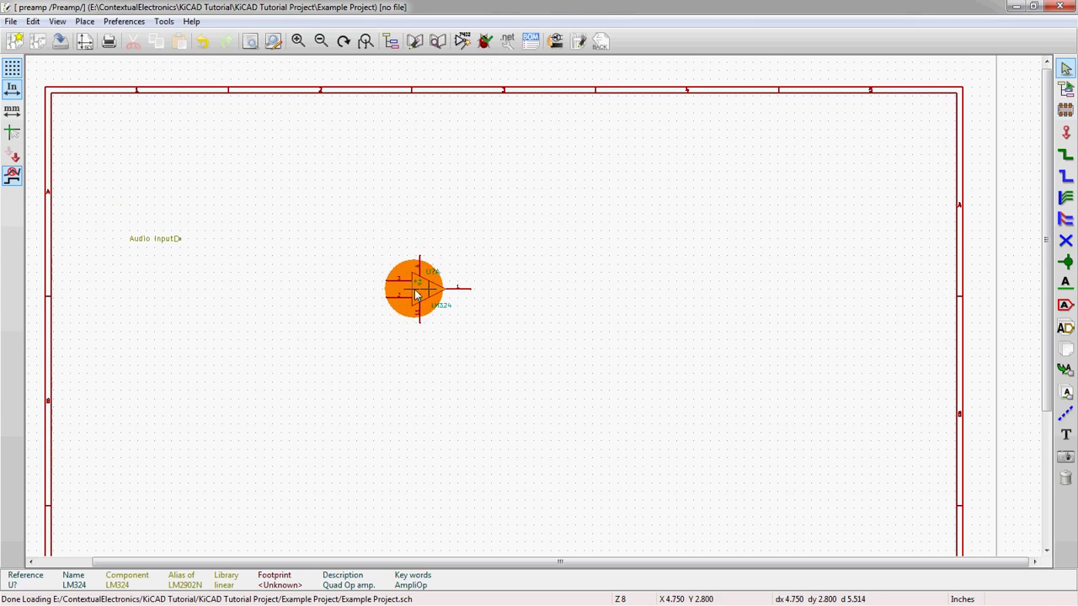
right_click(436, 308)
left_click(509, 360)
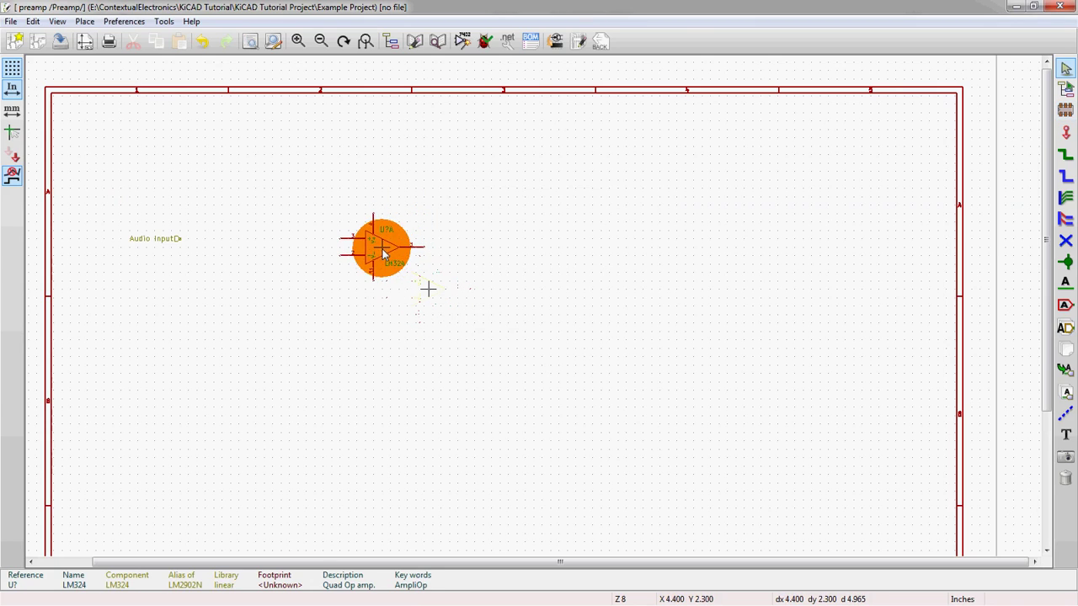
Draw a feedback wire from the op amp's inverting input, pin 2, around below the symbol to output pin 1.
scroll(402, 244, "up", 2)
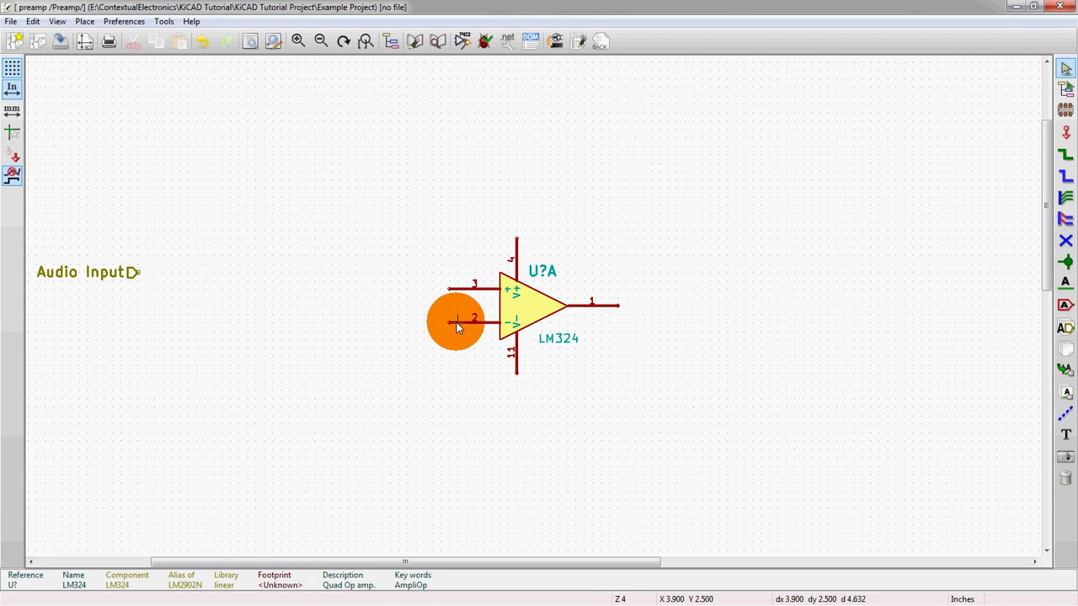
key("w")
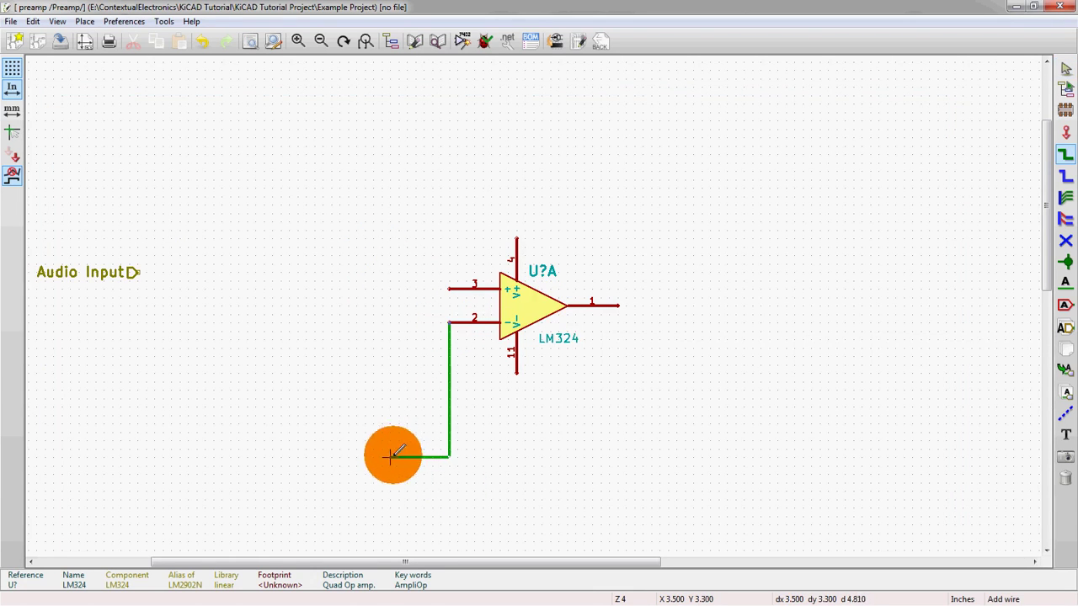
left_click(373, 322)
left_click(373, 483)
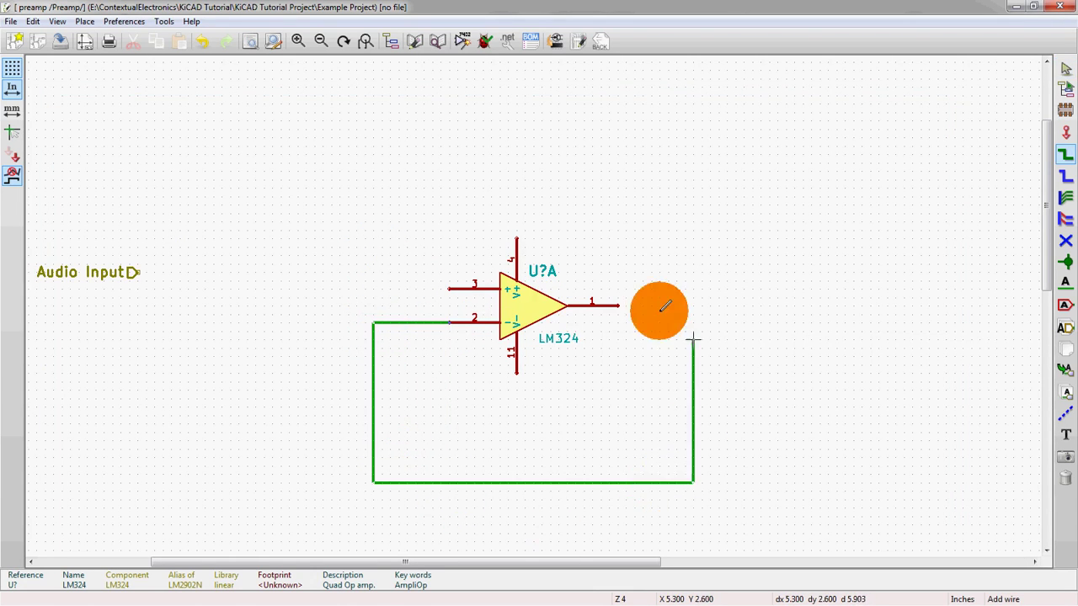
left_click(762, 304)
left_click(622, 304)
Wire the op amp's non-inverting input, pin 3, to the Audio Input hierarchical label.
scroll(459, 352, "down", 1)
left_click(520, 266)
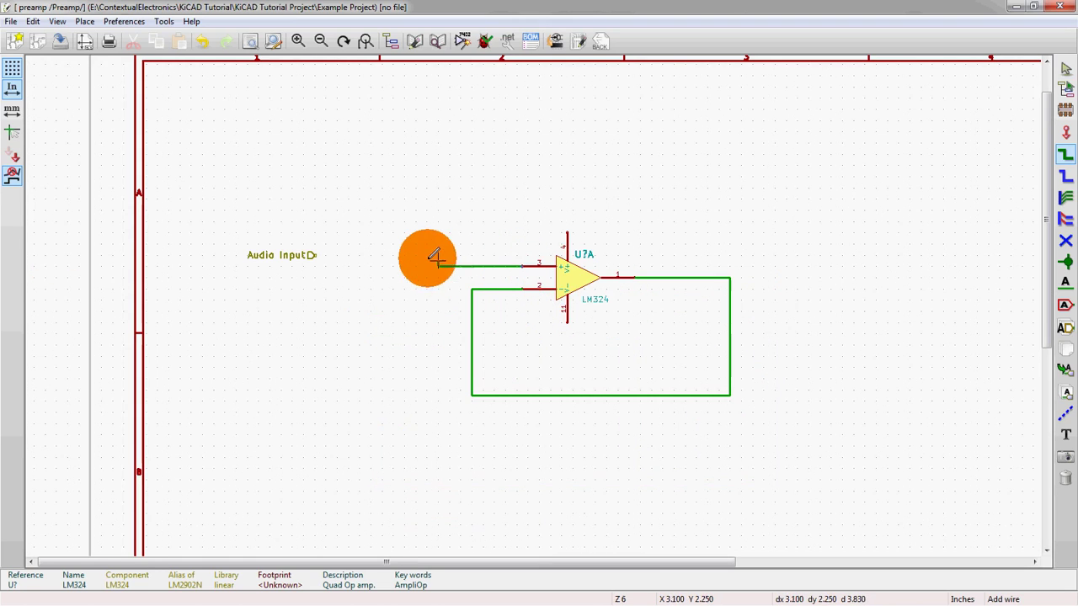
left_click(316, 253)
Move the Audio Input label level with the pin 3 wire and bridge the gap between them with a short wire.
scroll(316, 252, "down", 1)
scroll(529, 309, "up", 1)
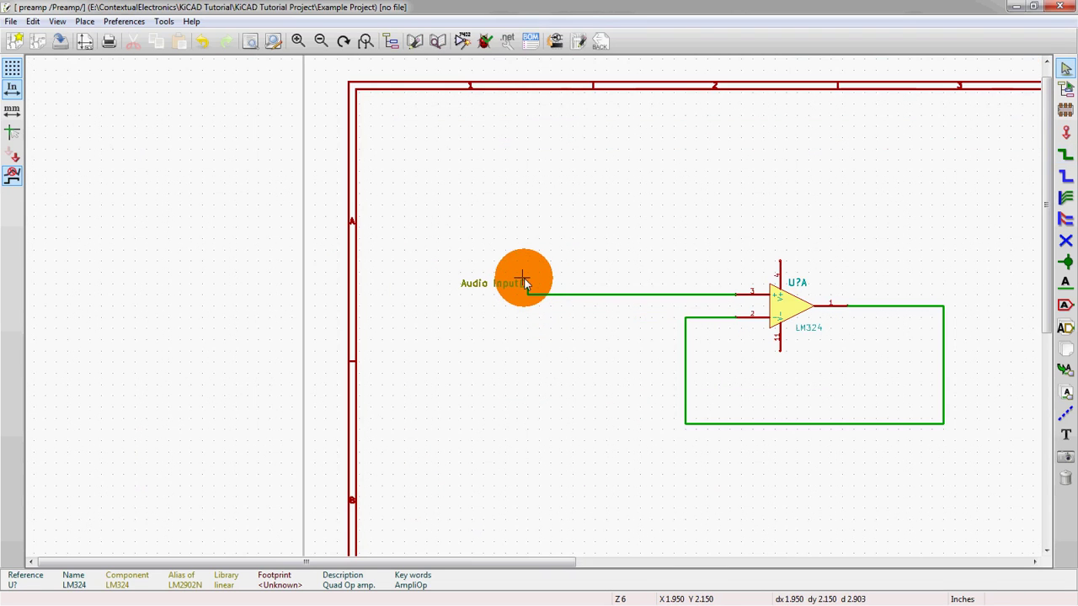
key("m")
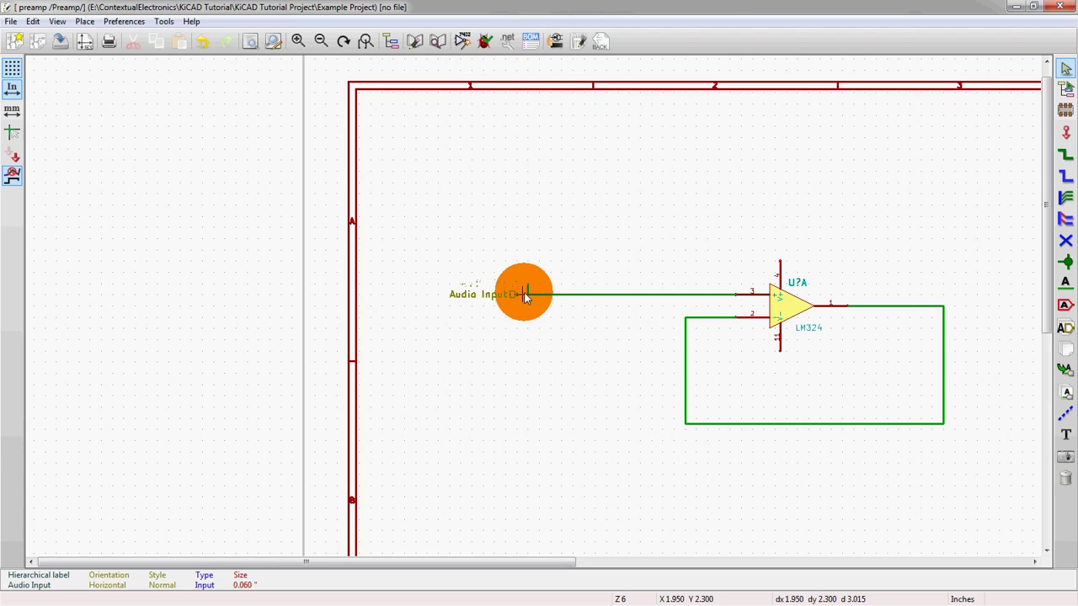
left_click(528, 293)
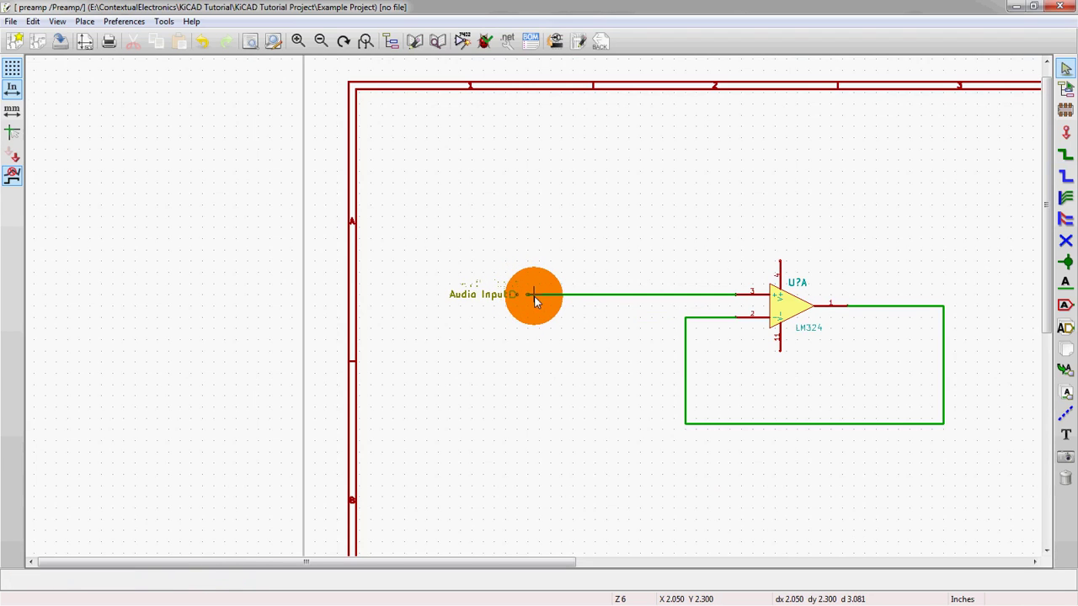
key("w")
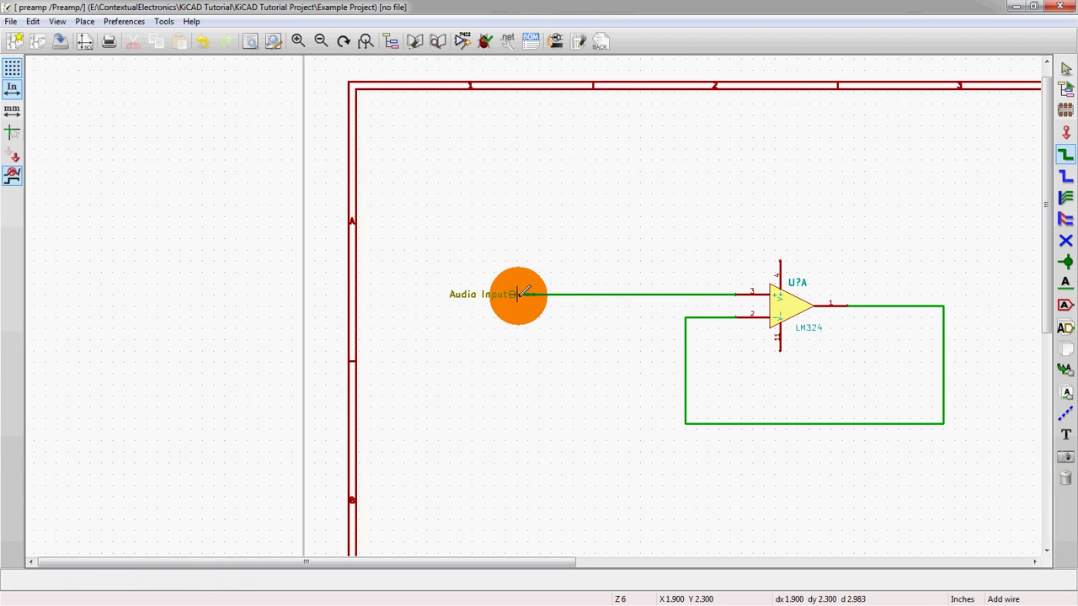
Delete the long horizontal wire from (3.850 in, 2.300 in) to (2.000 in, 2.300 in) that overlaps the short wire at the label.
scroll(520, 293, "up", 5)
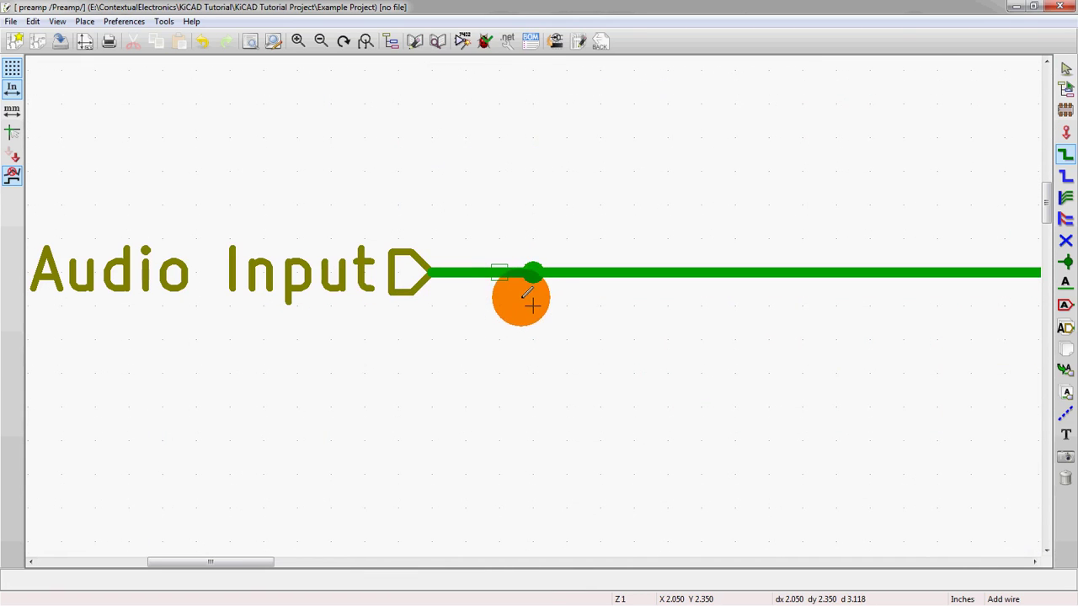
left_click(510, 280)
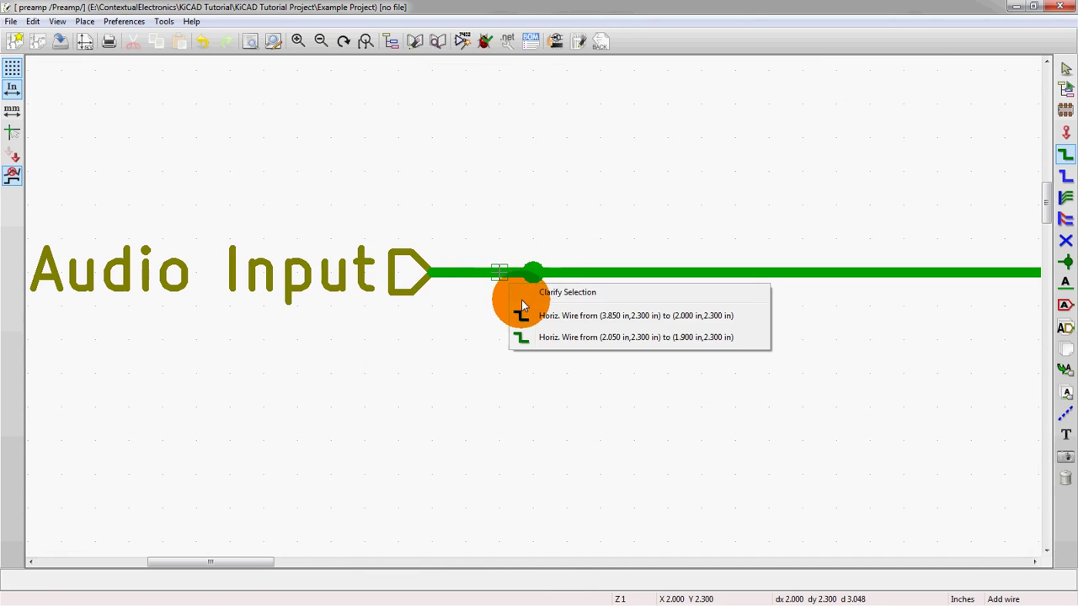
left_click(590, 316)
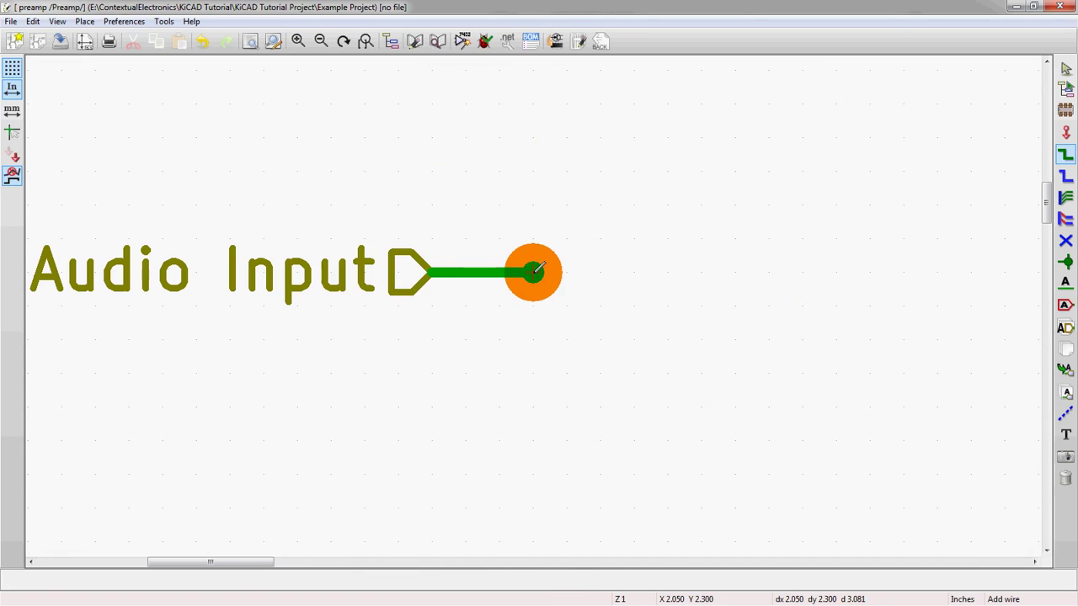
key("Delete")
Redraw the wire from the end of the short Audio Input wire to the op amp's pin 3.
left_click(560, 339)
scroll(531, 272, "down", 5)
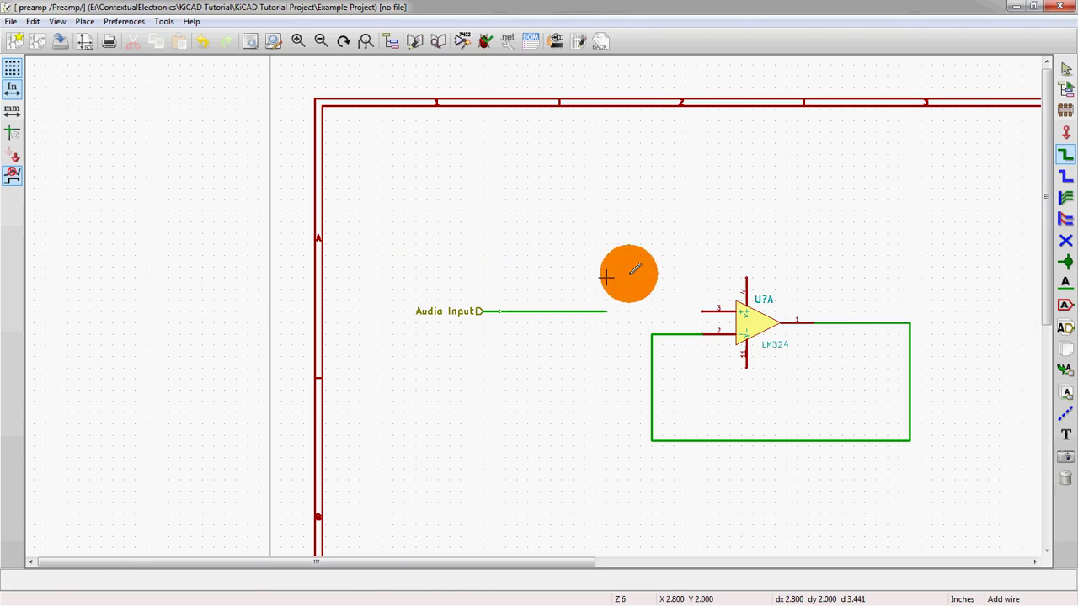
left_click(606, 310)
left_click(701, 312)
Remove the leftover junction dot on the wire beside the Audio Input label.
scroll(313, 413, "down", 1)
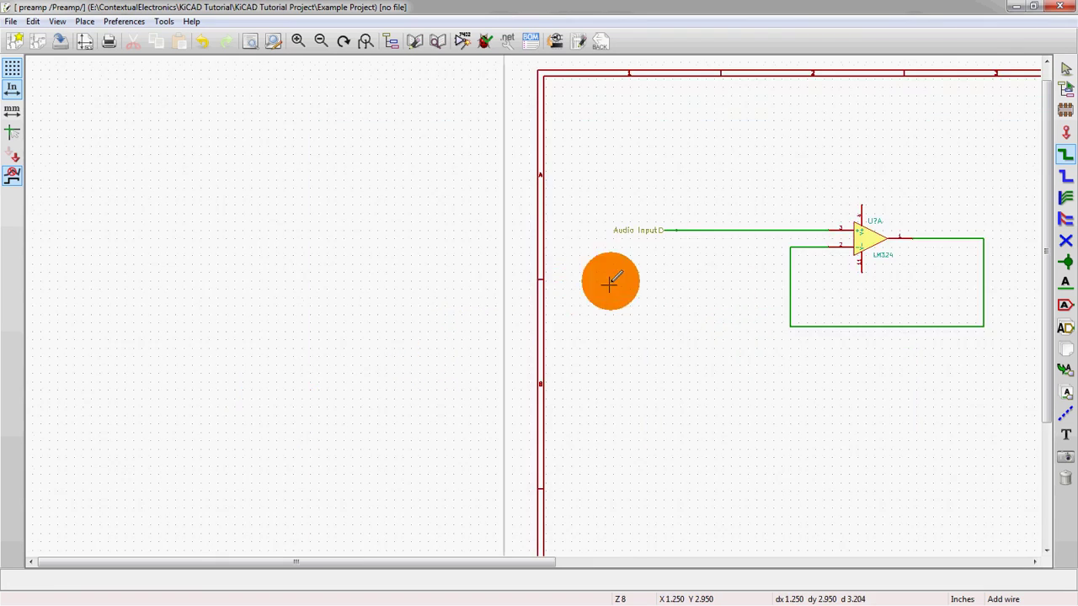
scroll(610, 283, "up", 4)
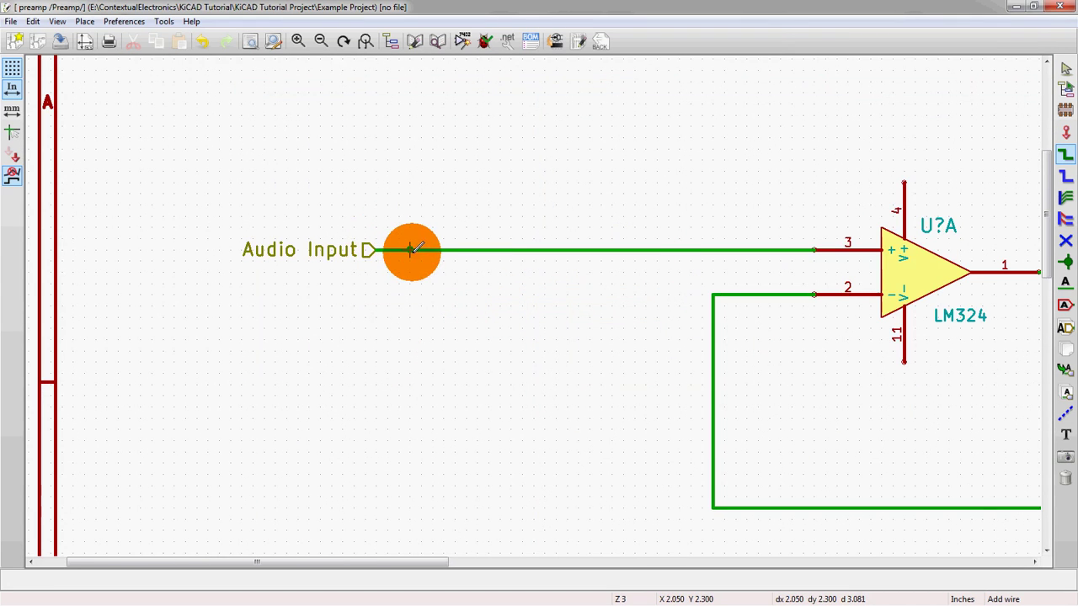
left_click(413, 249)
scroll(542, 306, "down", 5)
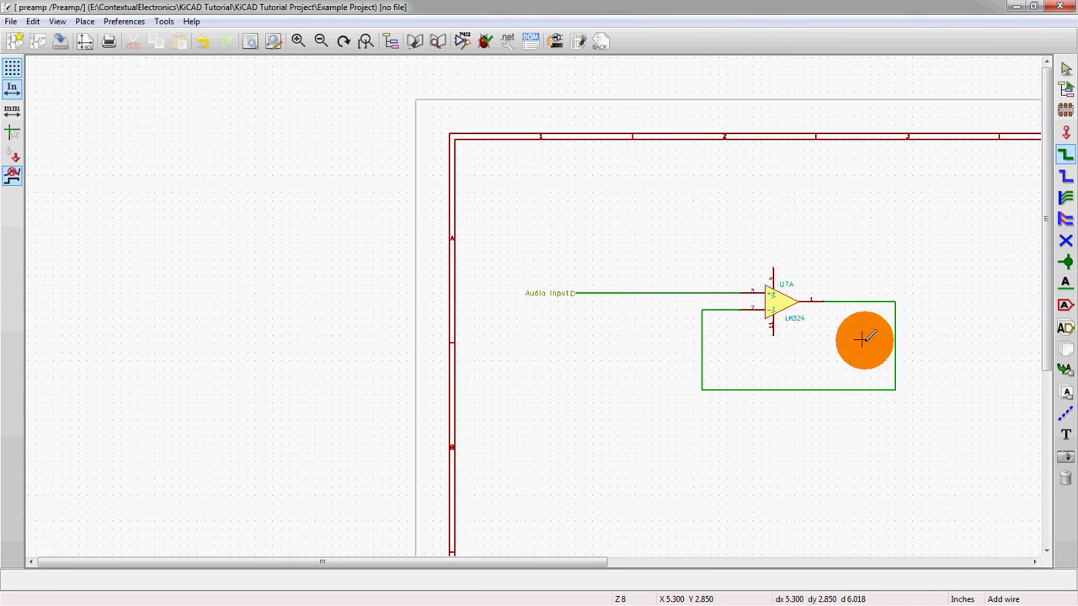
scroll(697, 335, "down", 1)
scroll(531, 305, "up", 1)
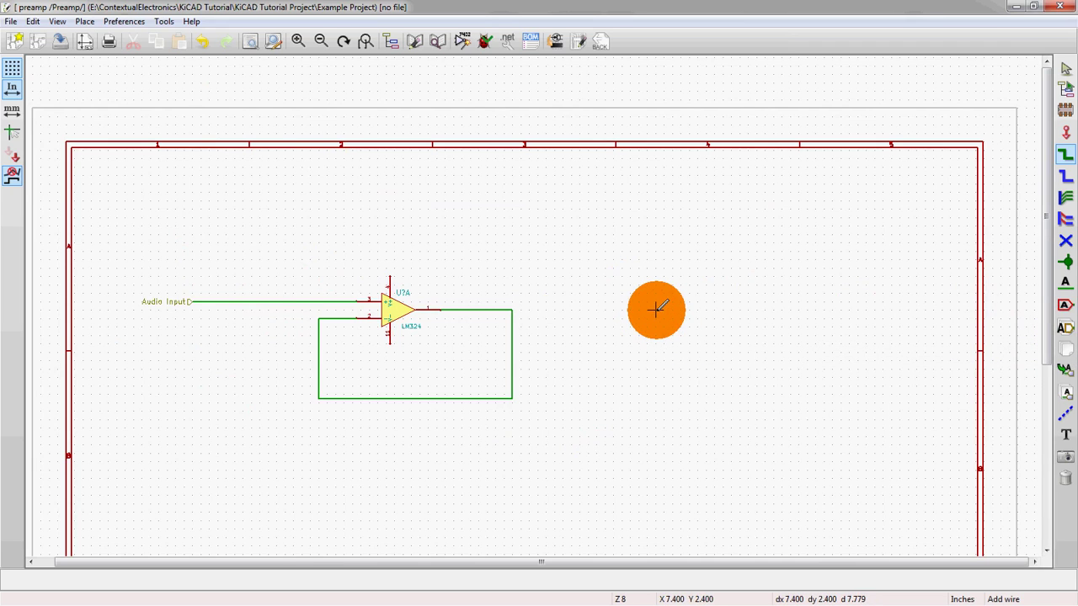
Look up the shortcut for adding a hierarchical label in the hotkeys list and close the list.
key("question")
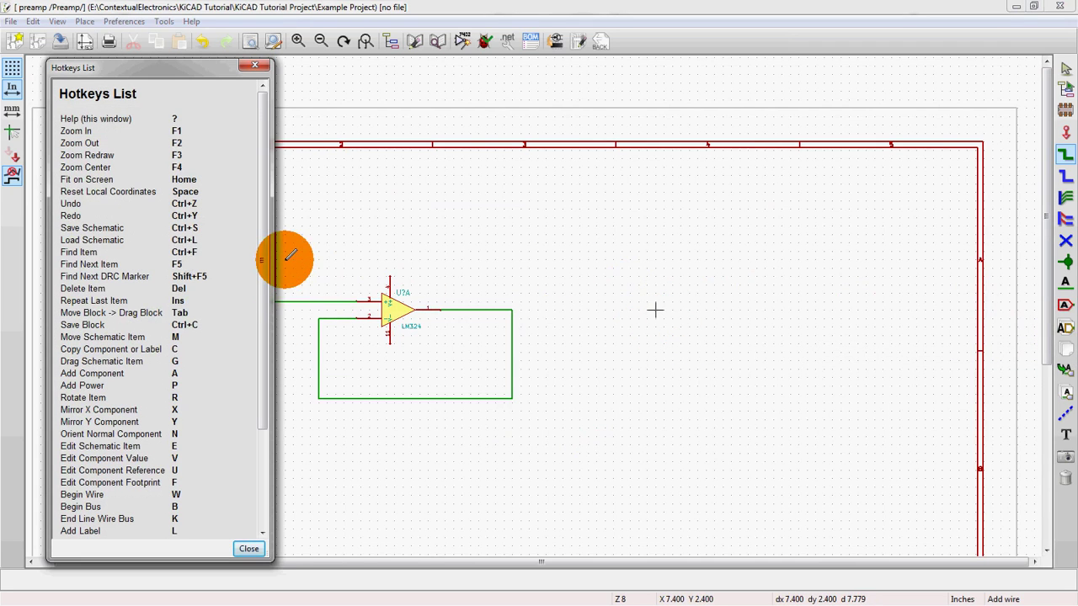
left_click_drag(266, 251, 248, 343)
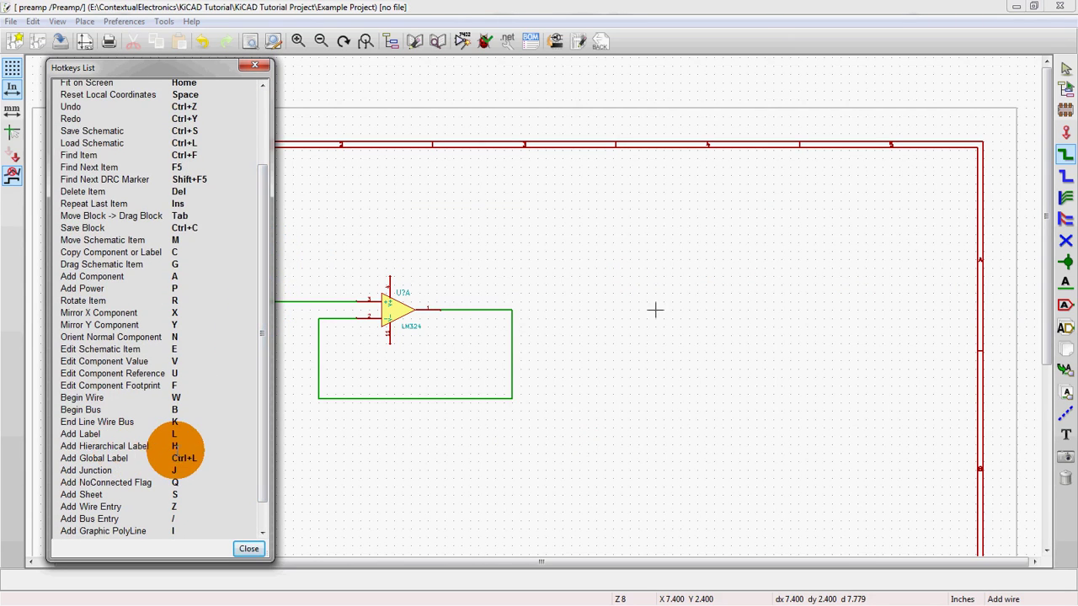
left_click(178, 449)
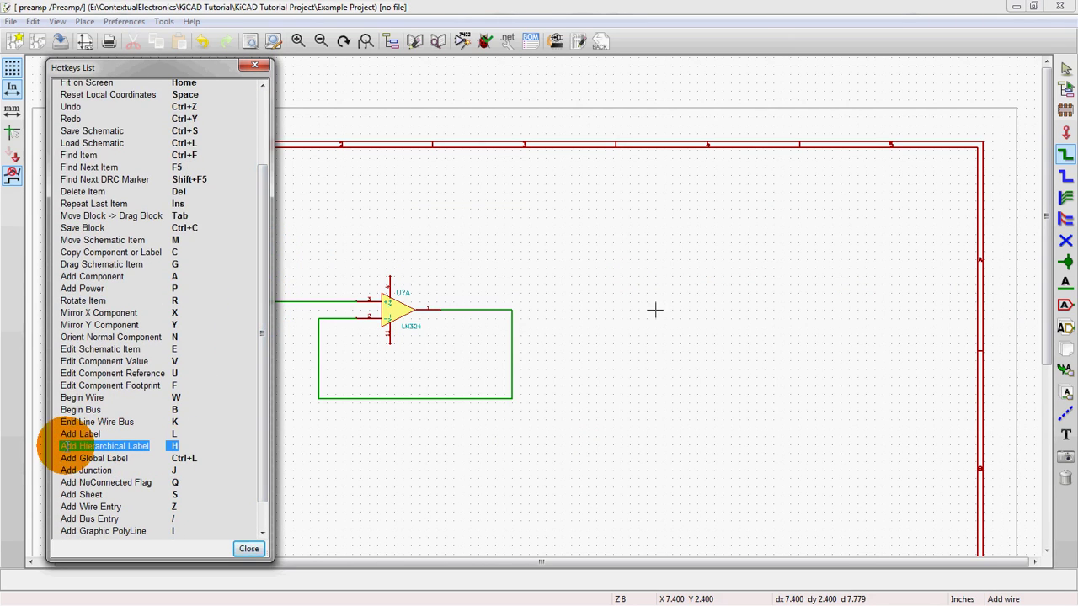
left_click(558, 364)
Add a hierarchical label named Audio Out with left orientation and output shape to the right of the op amp.
left_click(633, 320)
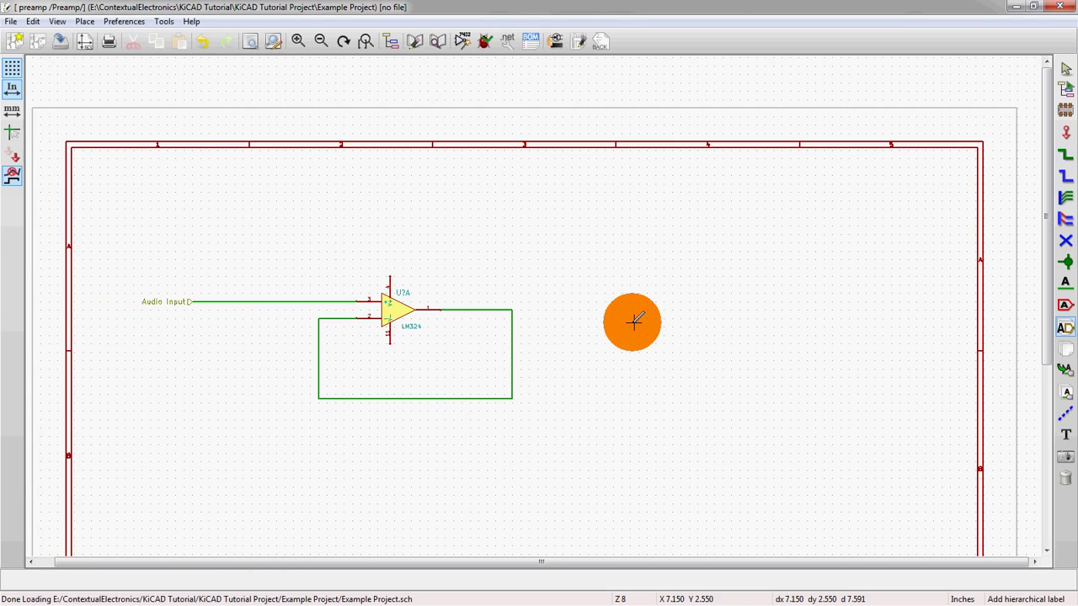
key("h")
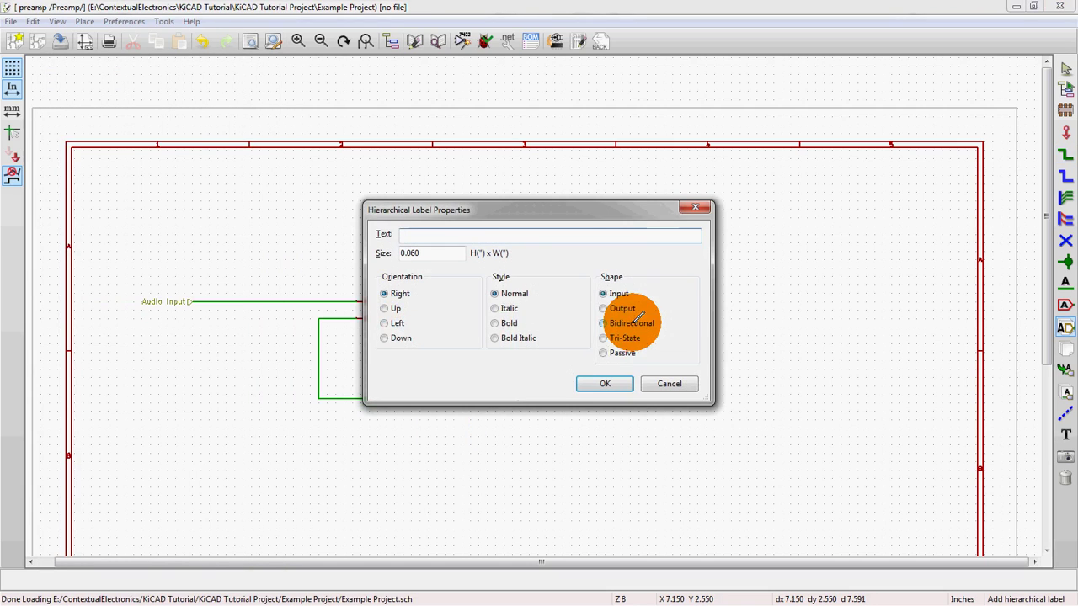
left_click(387, 325)
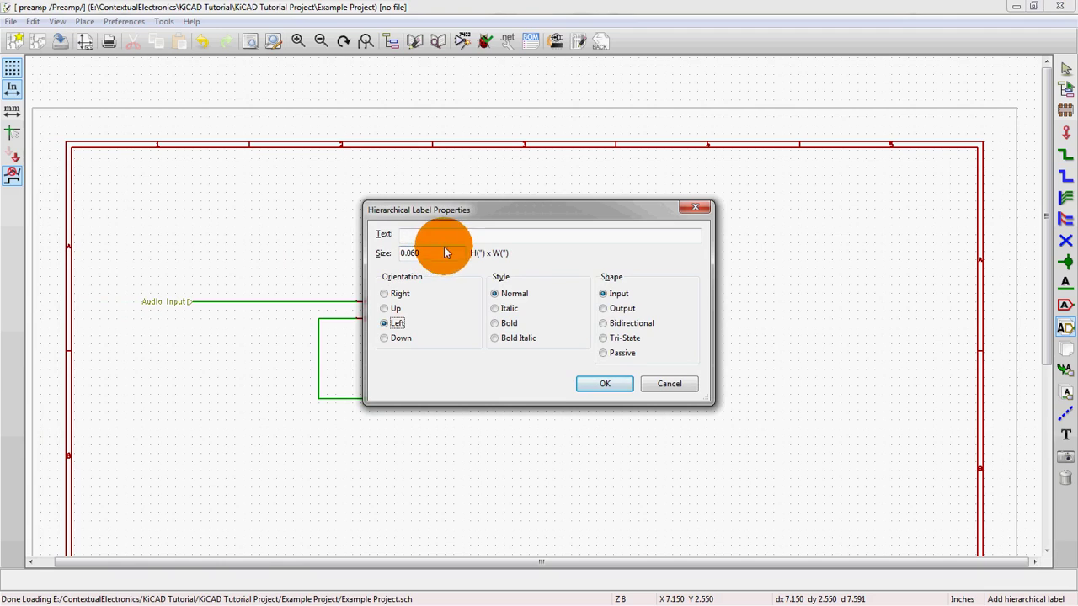
left_click(605, 309)
left_click(539, 242)
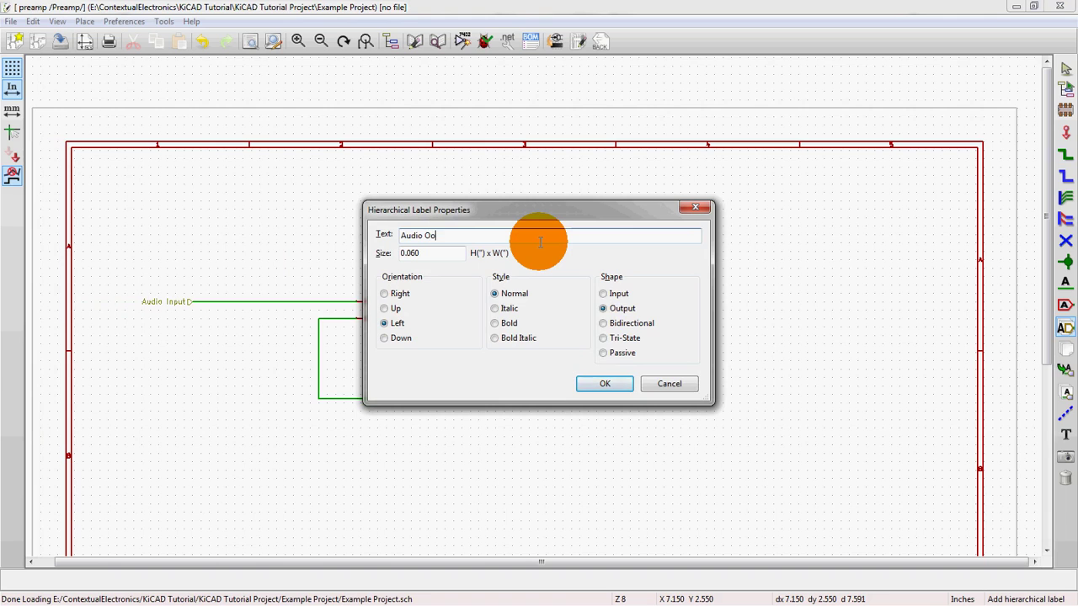
key("Return")
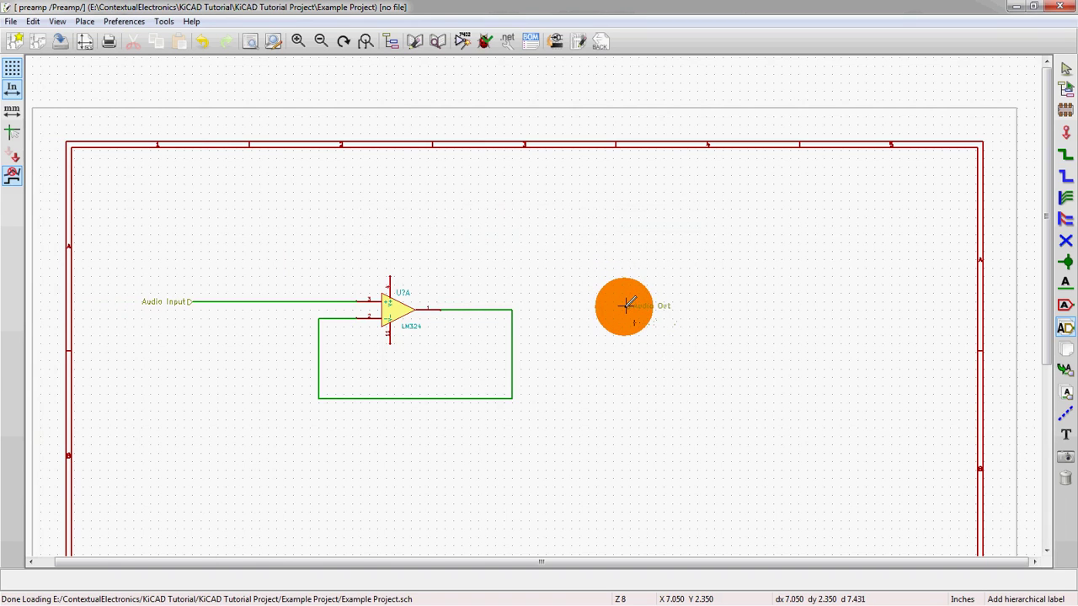
Wire the Audio Out label to the upper-right corner of the op amp's feedback loop.
scroll(623, 307, "up", 5)
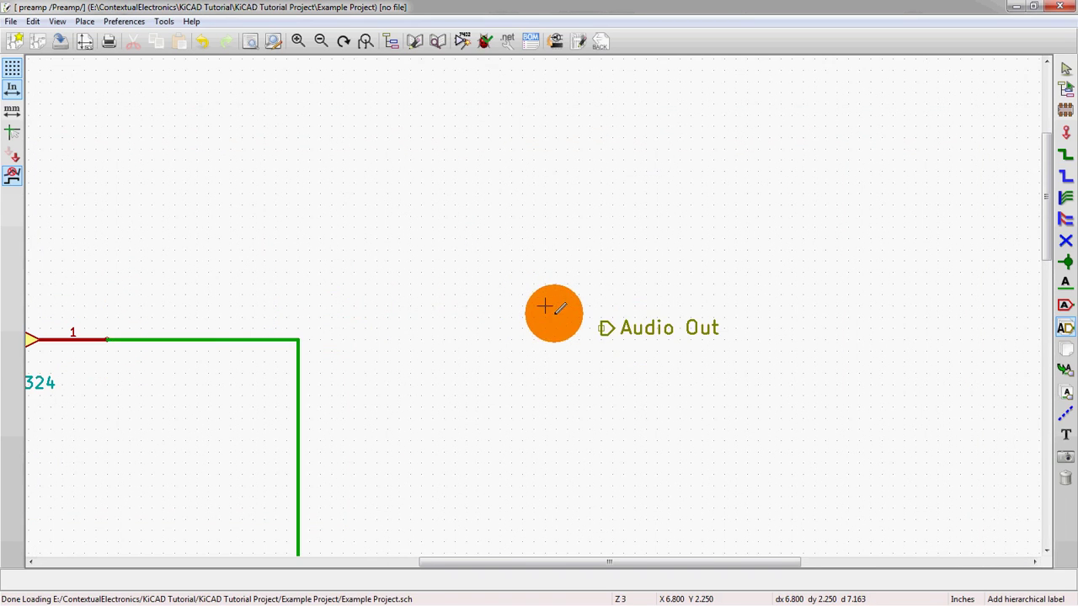
left_click(603, 327)
key("w")
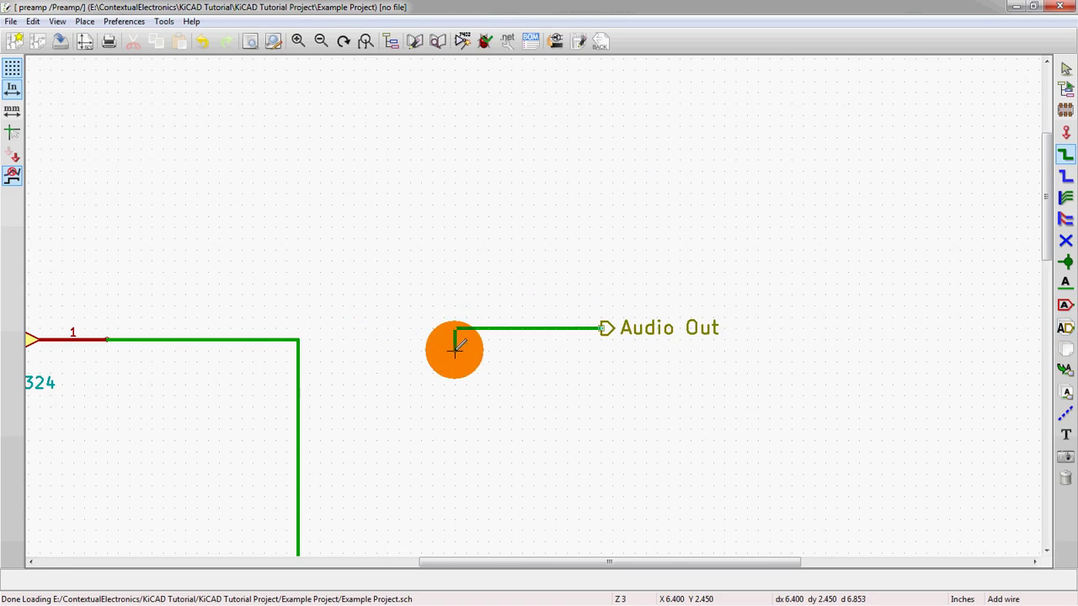
left_click(300, 338)
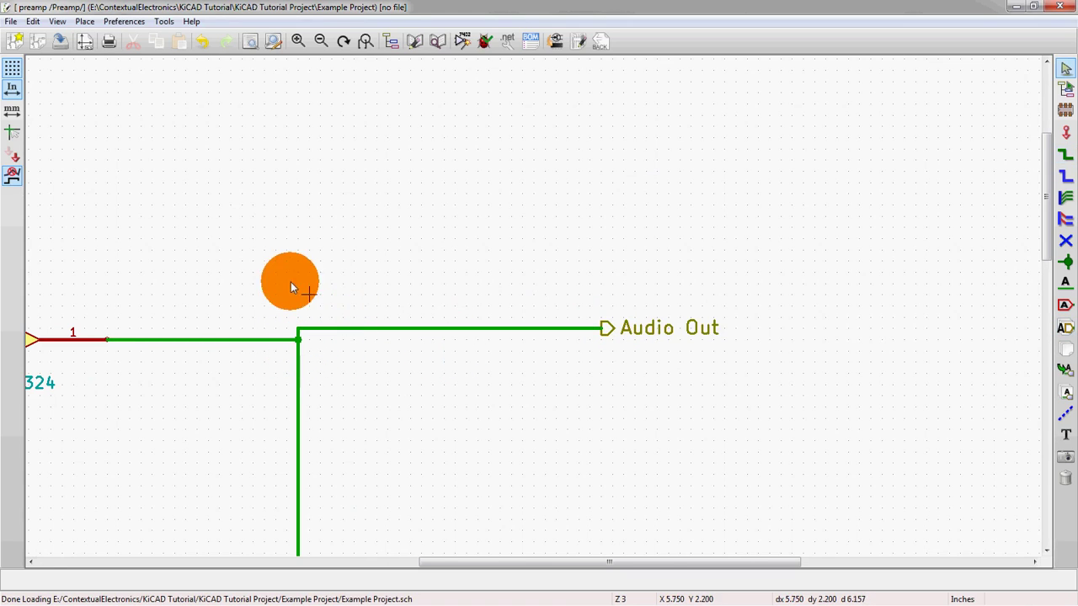
Delete the stepped wire between the feedback loop's upper-right corner and the Audio Out label.
left_click_drag(275, 261, 917, 356)
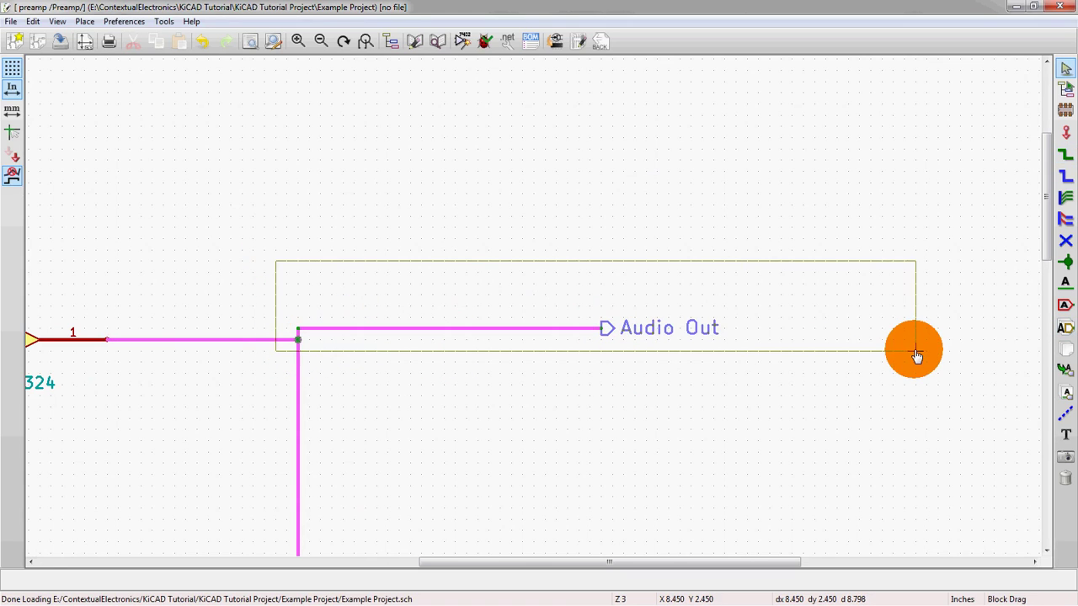
left_click(907, 357)
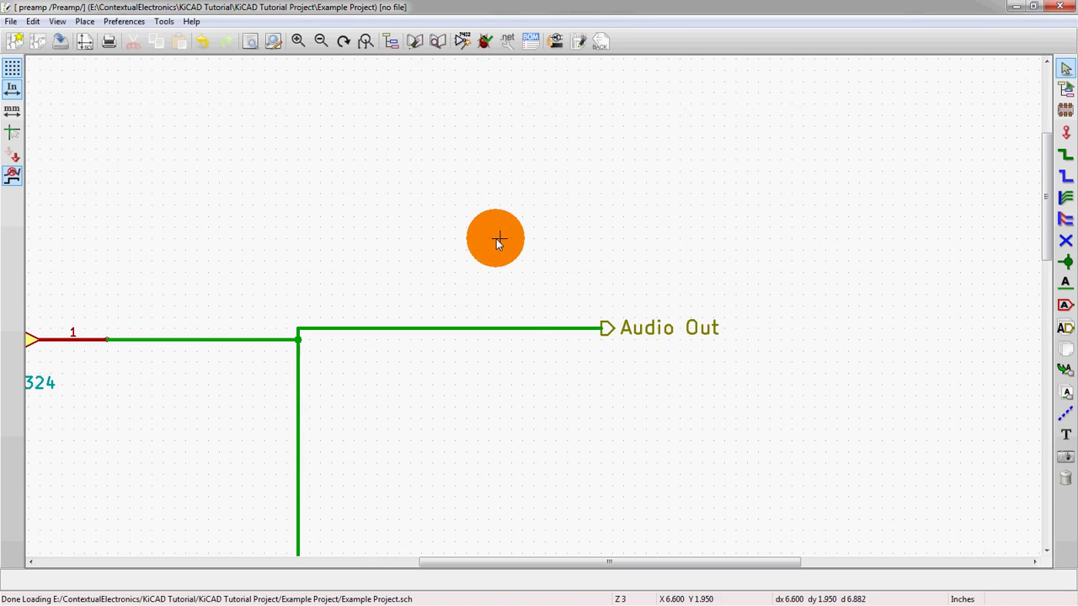
key("Delete")
key("Delete")
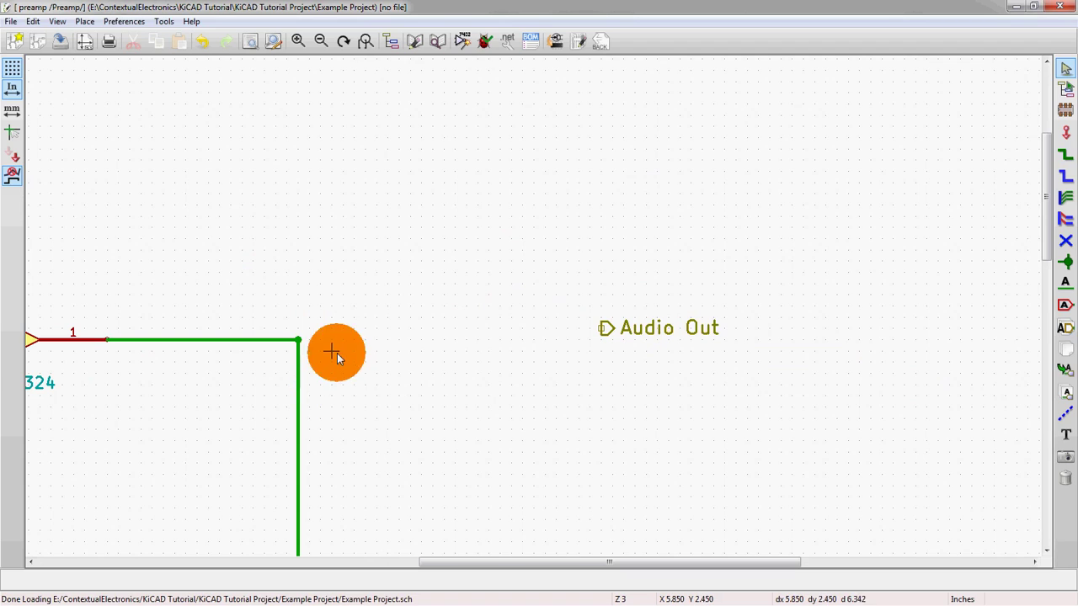
Draw a straight horizontal wire from the feedback loop's upper-right corner, ending just short of the Audio Out label.
key("w")
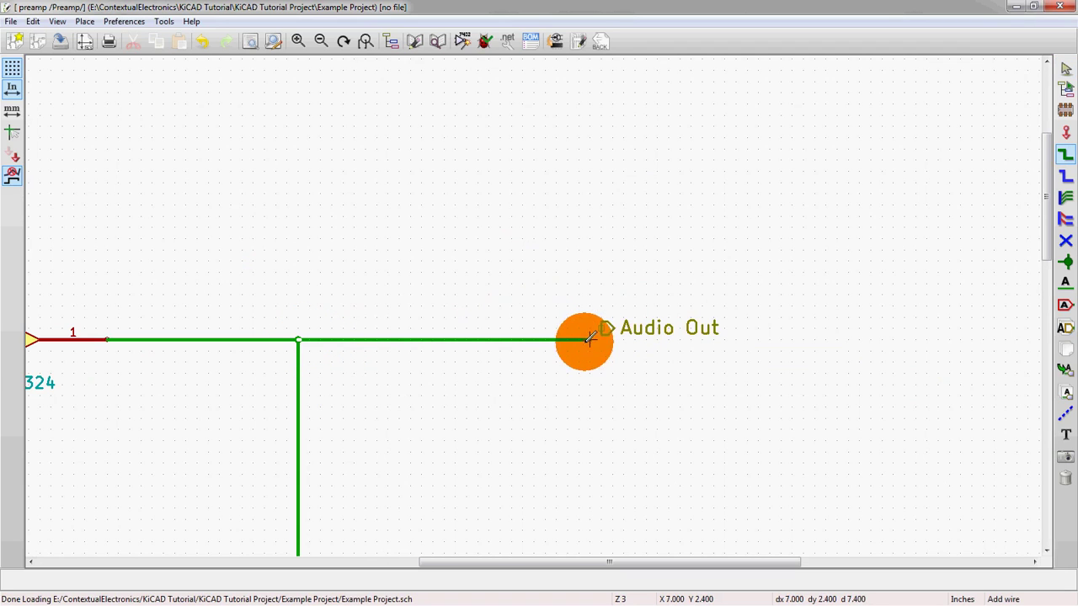
key("Escape")
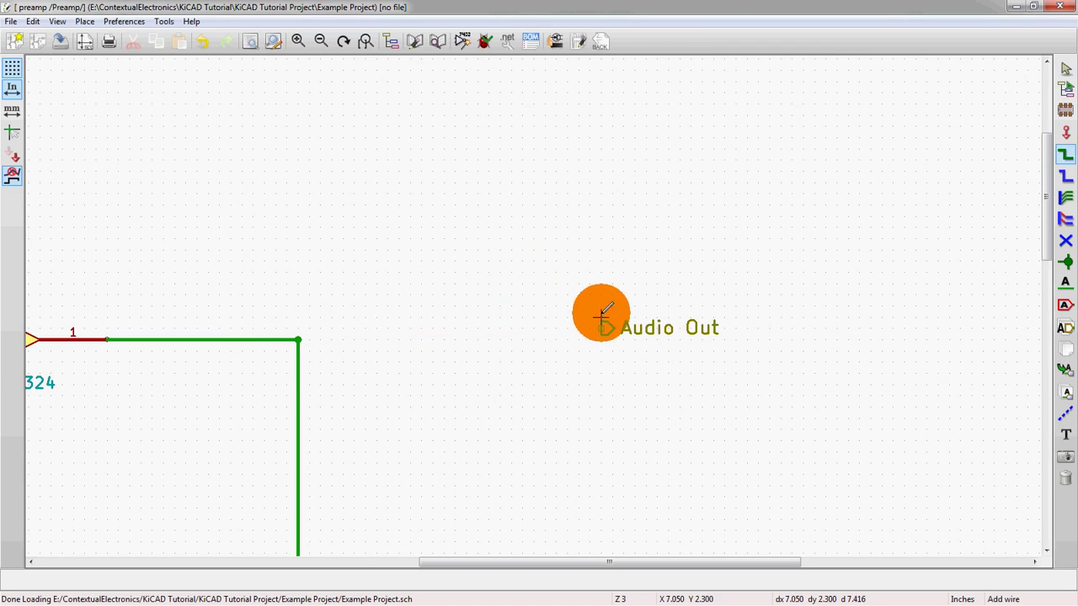
left_click(298, 339)
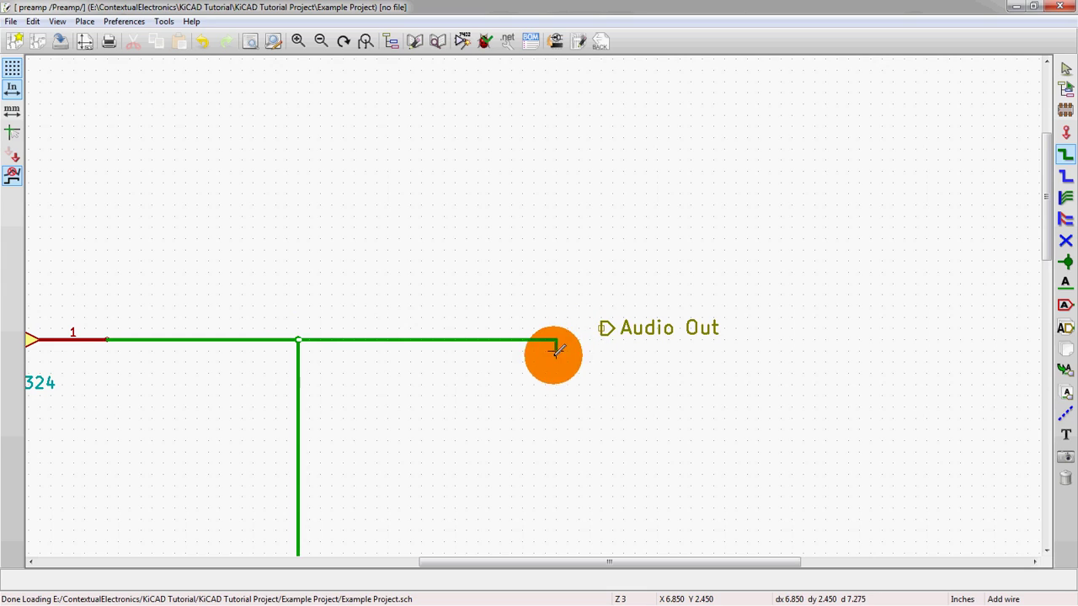
double_click(579, 339)
key("Escape")
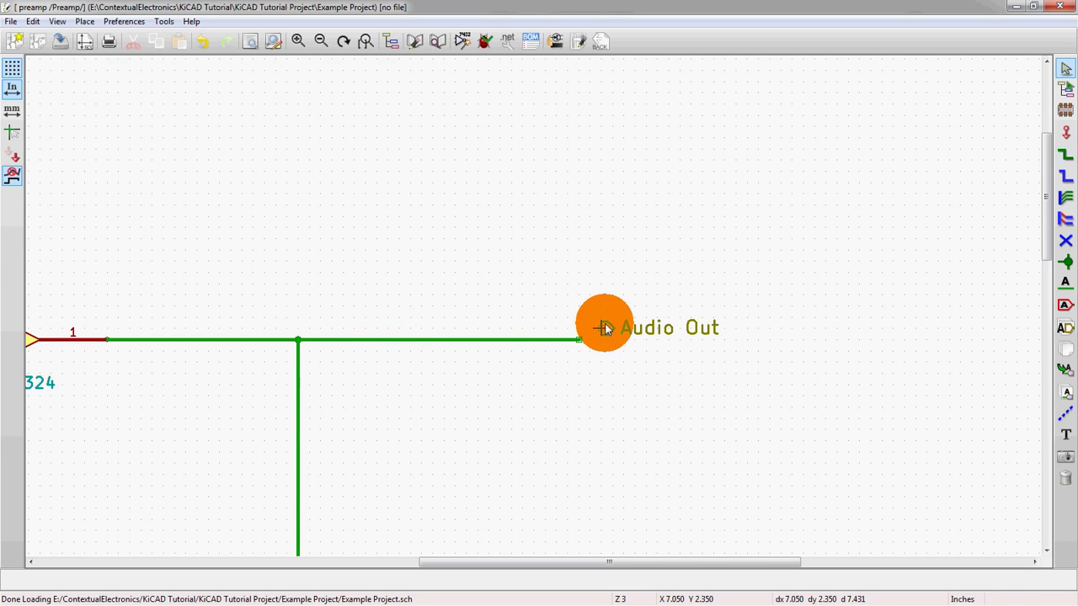
Move the Audio Out hierarchical label onto the free end of the output wire.
left_click_drag(605, 328, 582, 345)
left_click(582, 345)
scroll(526, 318, "down", 4)
scroll(533, 306, "up", 2)
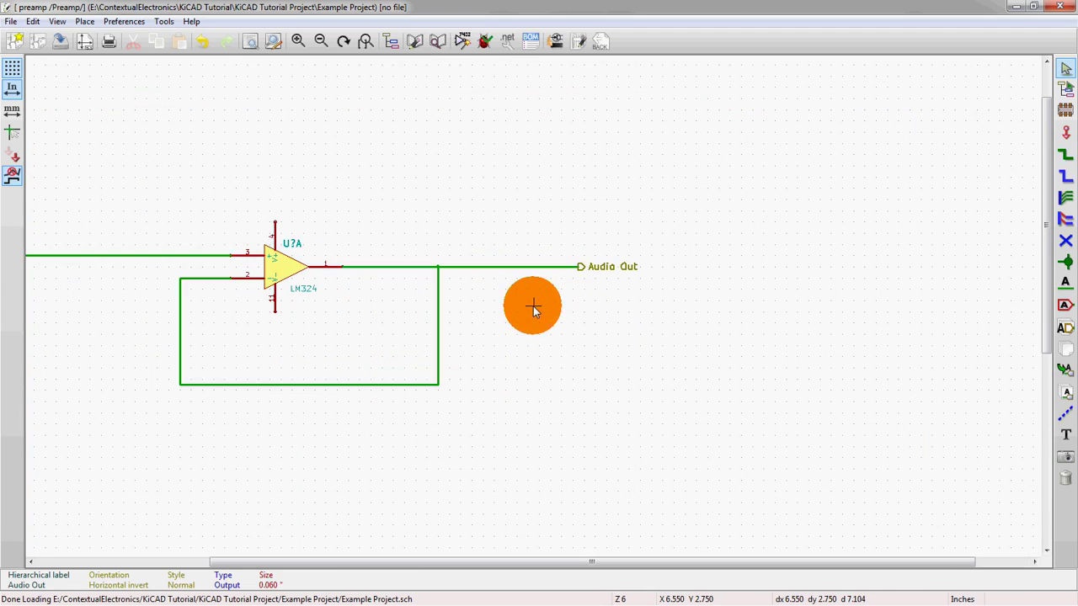
Leave the Preamp sub-sheet and return to the root schematic.
scroll(529, 303, "down", 2)
scroll(272, 294, "up", 1)
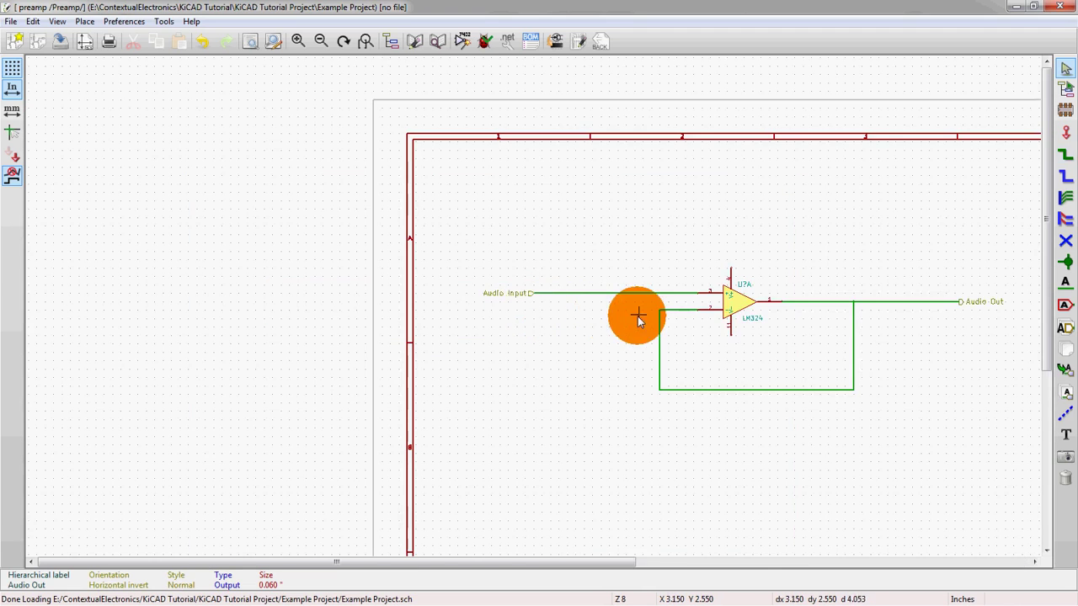
scroll(635, 318, "down", 2)
scroll(684, 305, "up", 1)
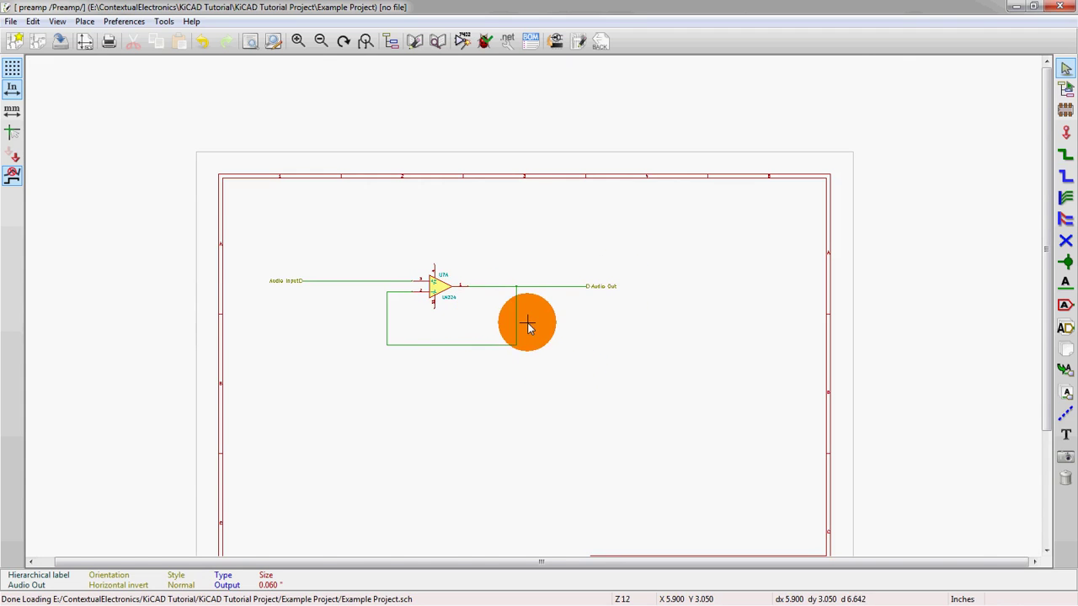
scroll(529, 320, "up", 1)
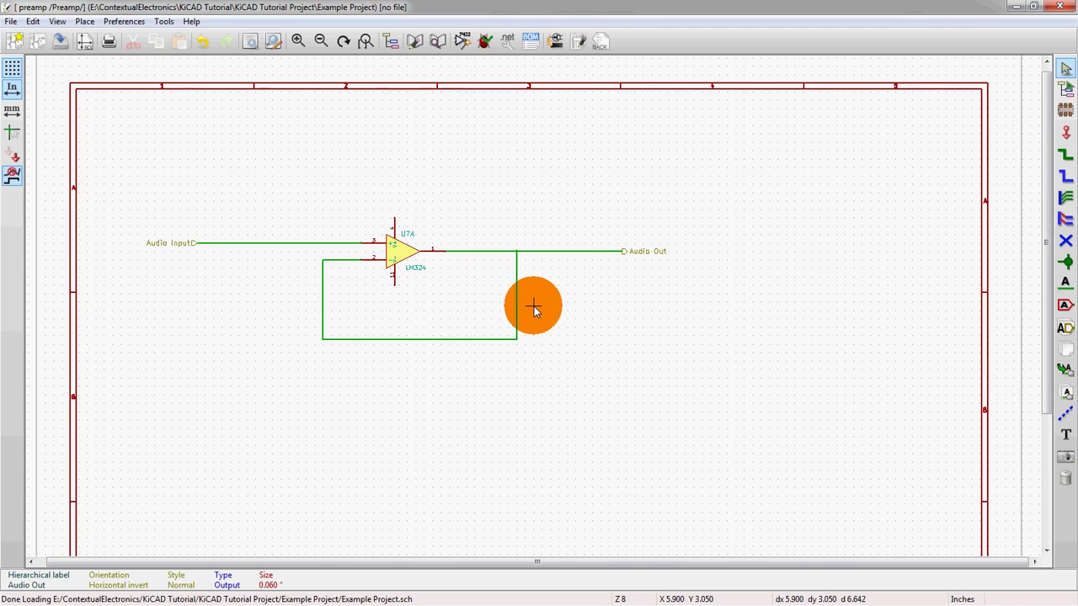
right_click(582, 334)
left_click(609, 345)
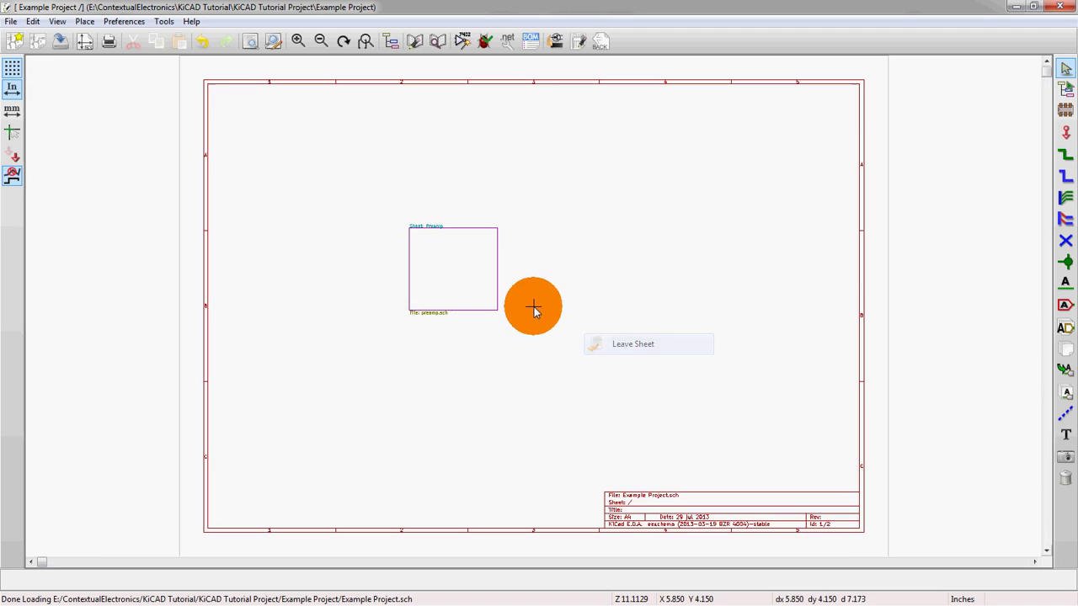
Import the Preamp sheet's pins, placing Audio Input on its left edge and Audio Out level with it on the right edge.
scroll(460, 291, "up", 1)
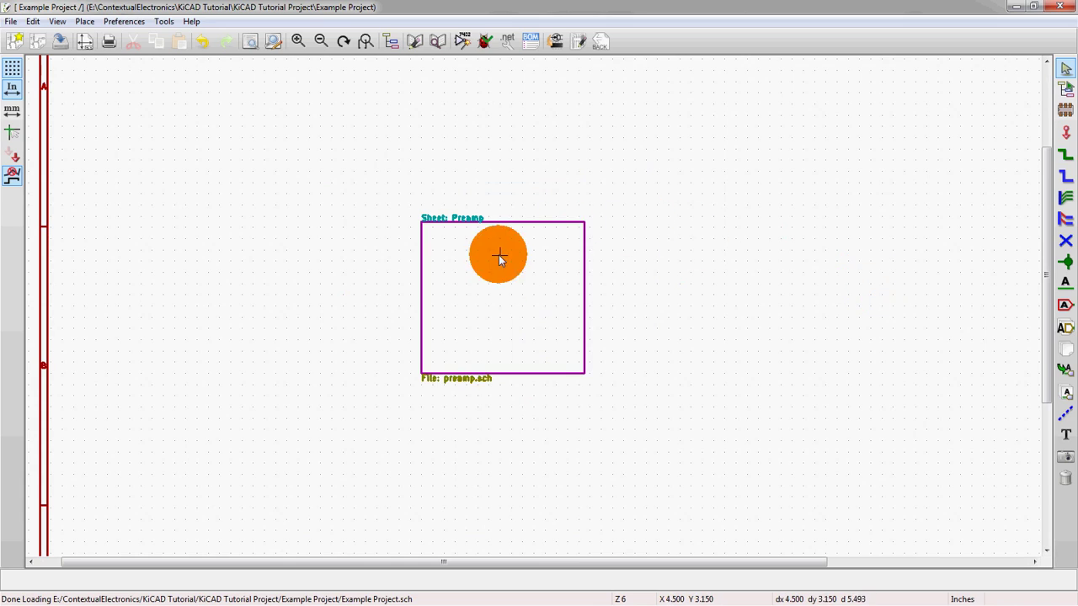
left_click(1061, 375)
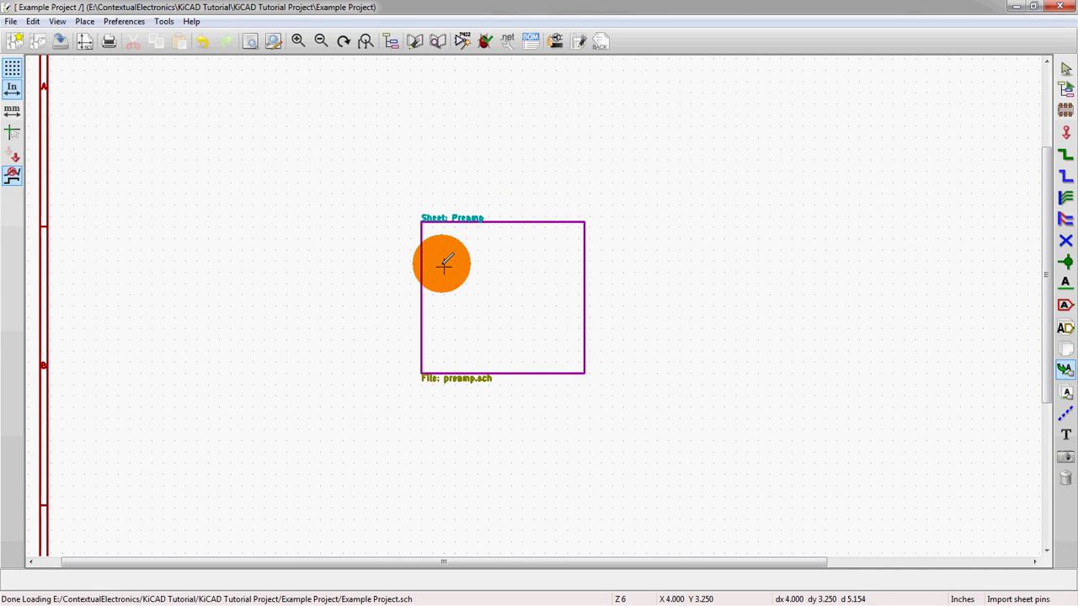
left_click(462, 271)
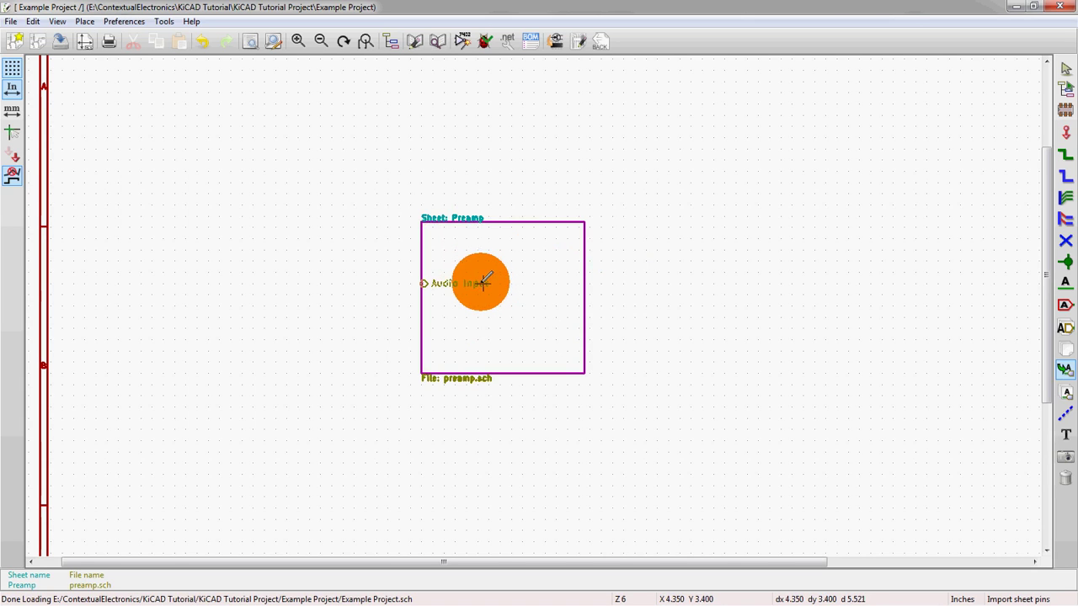
left_click(428, 267)
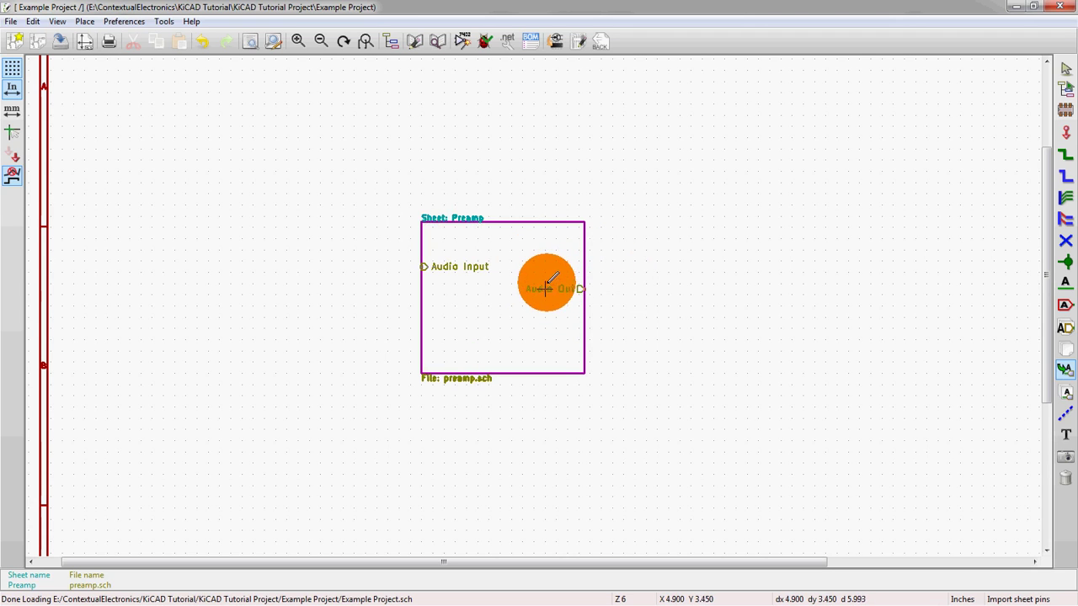
left_click(550, 266)
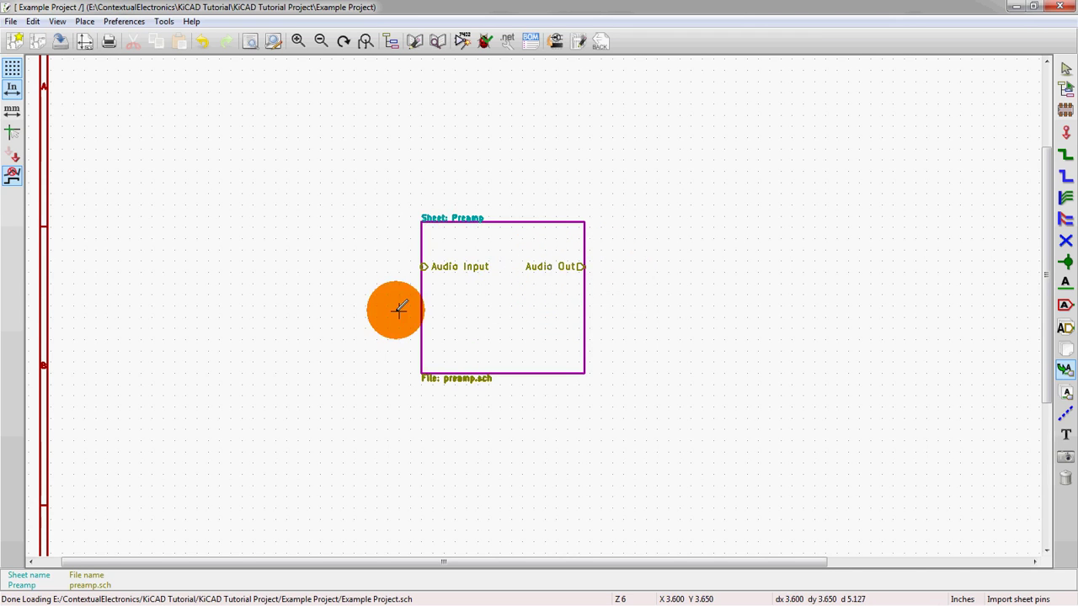
scroll(396, 308, "down", 2)
scroll(626, 296, "up", 2)
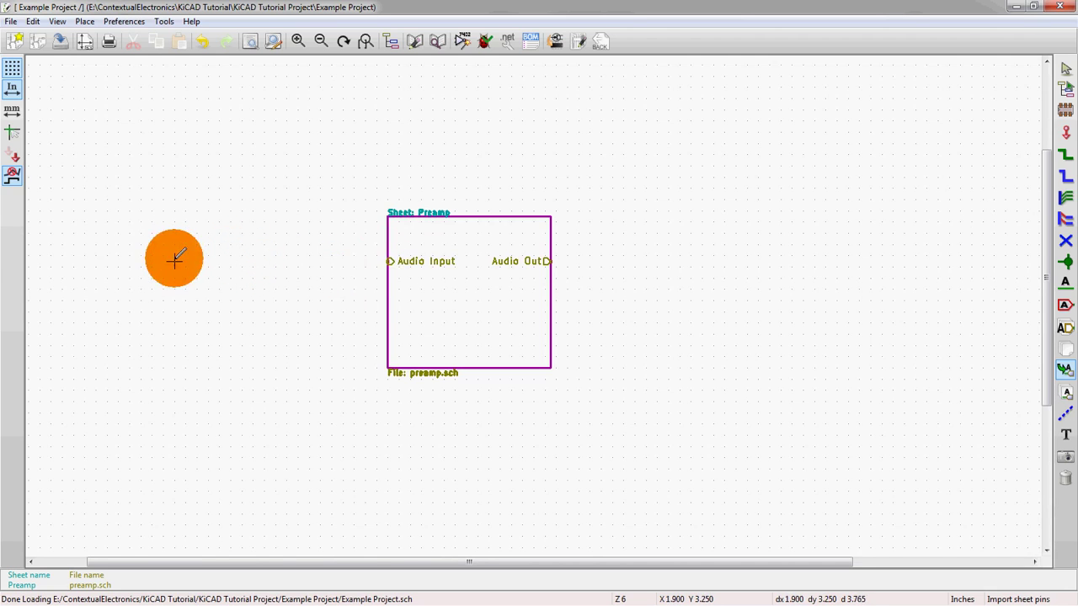
scroll(594, 305, "down", 2)
scroll(693, 270, "up", 2)
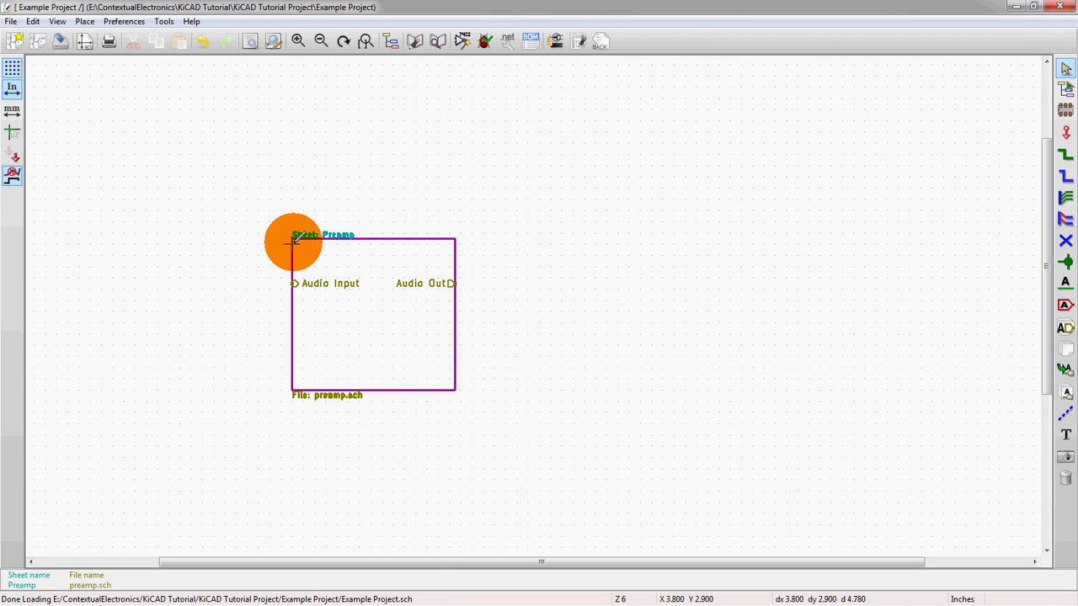
right_click(293, 241)
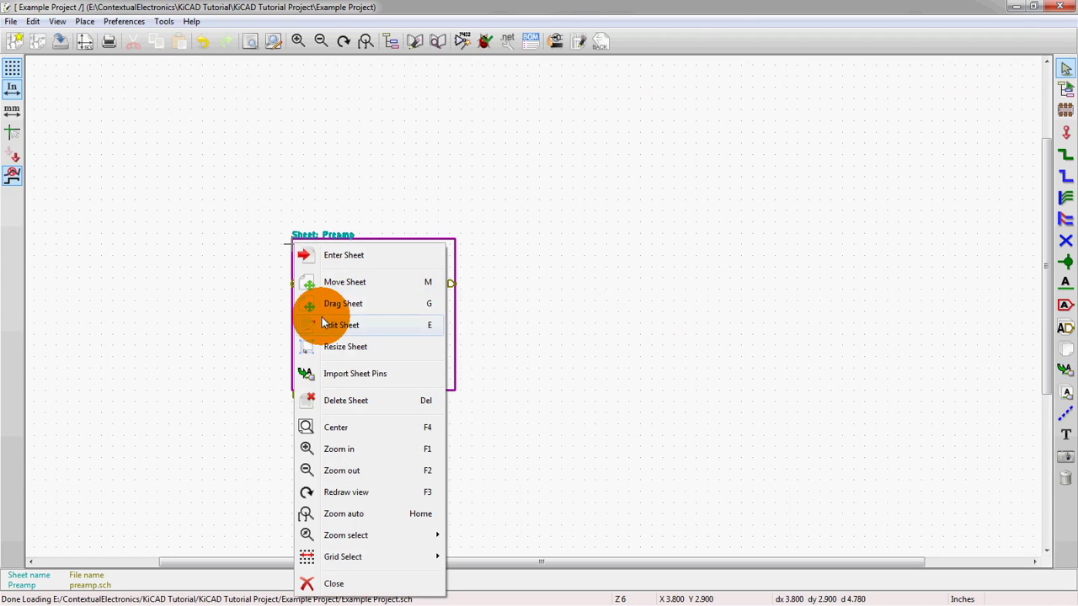
left_click(291, 244)
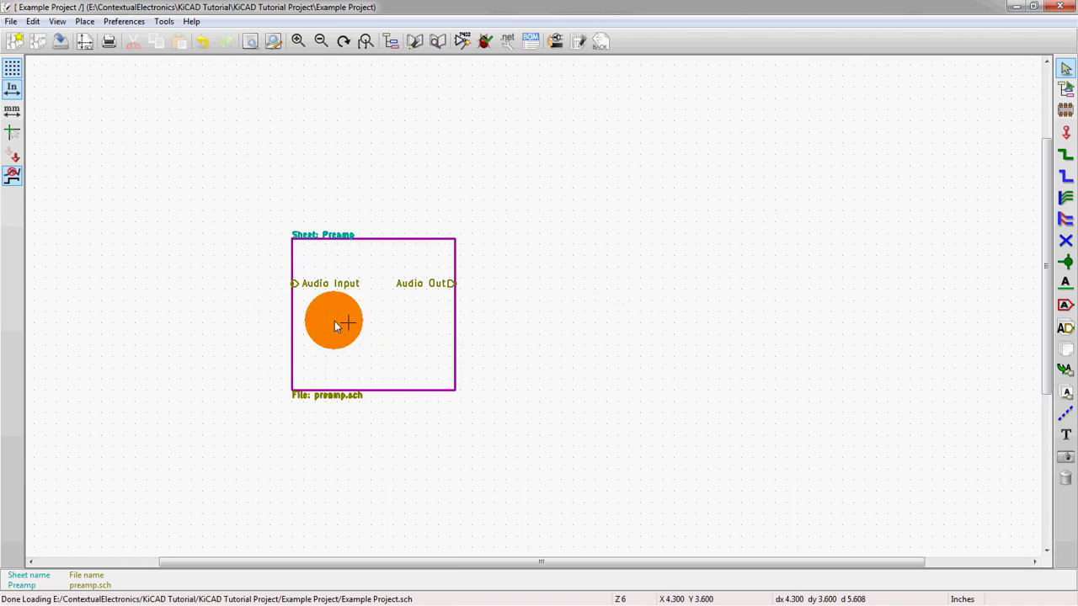
Draw horizontal wires about 2 inches long outward from the Preamp sheet's Audio Input and Audio Out pins.
key("w")
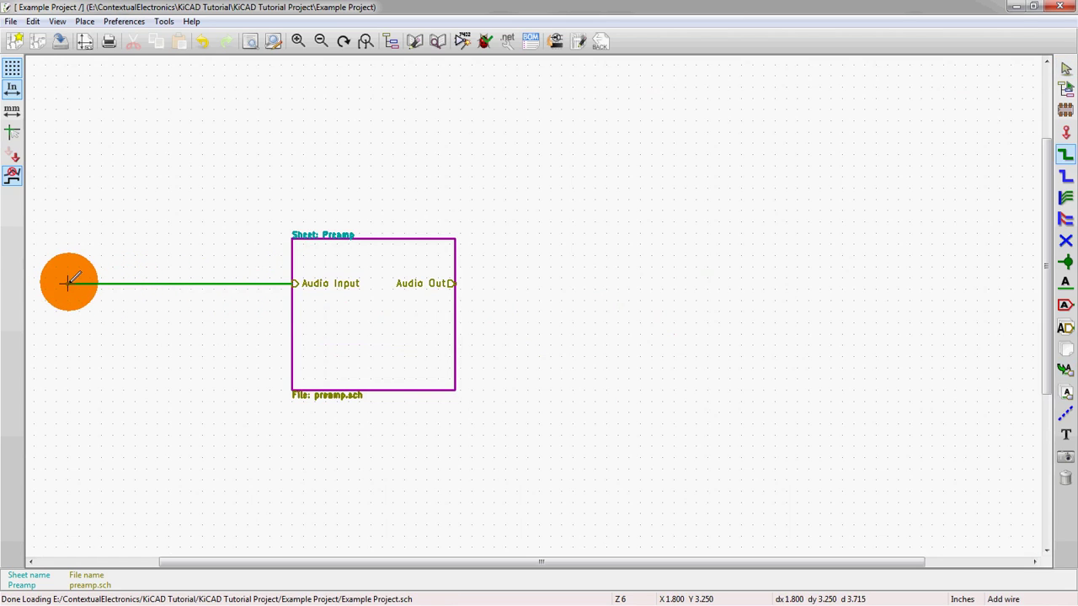
double_click(67, 283)
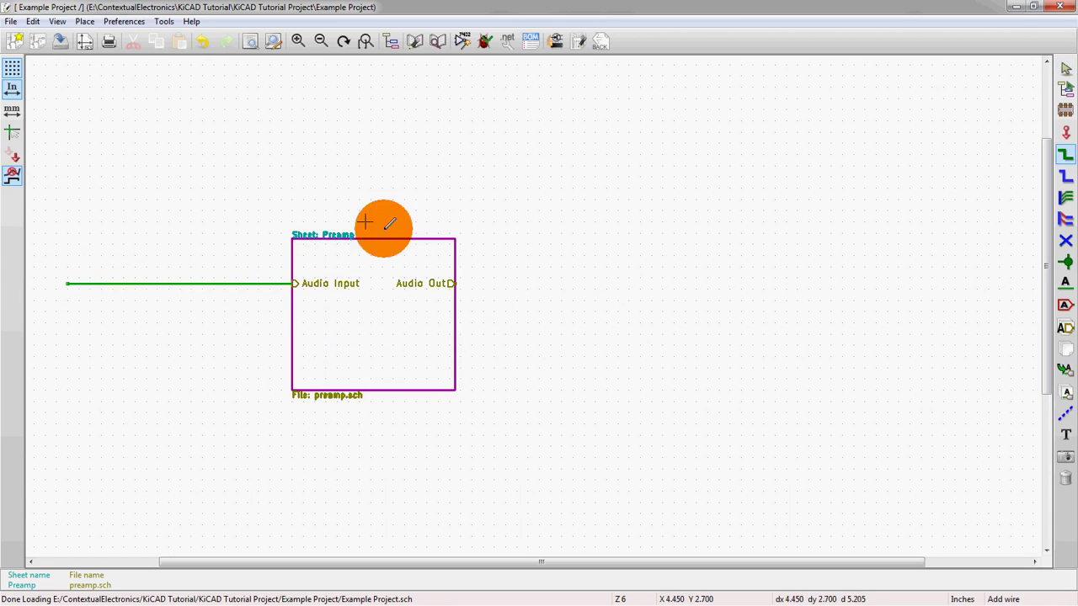
left_click(455, 283)
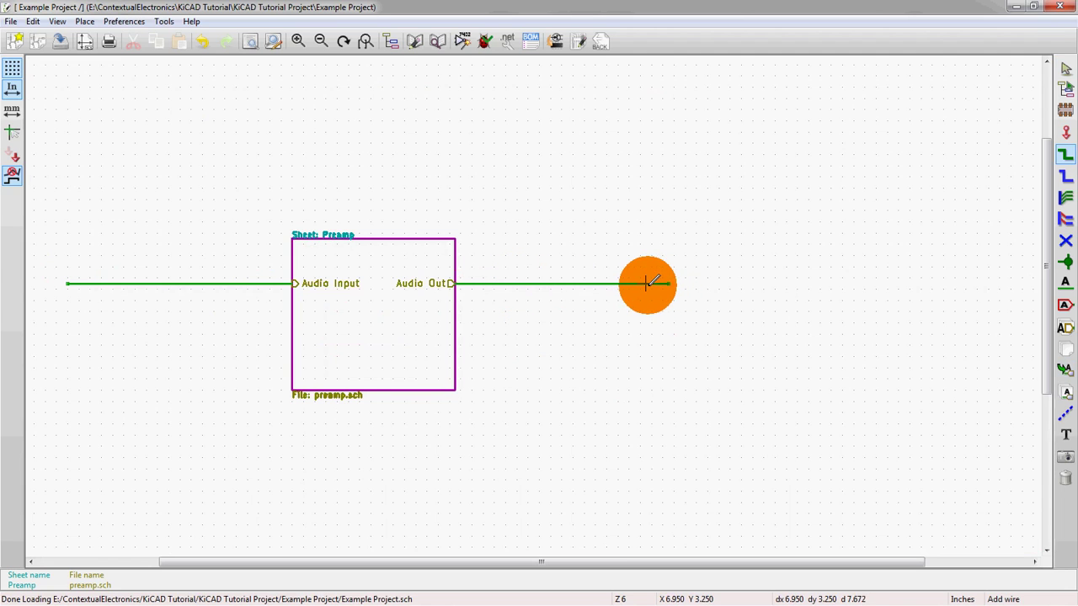
Add local labels with left orientation, naming the Audio Input wire Audio1 and the Audio Out wire Audio2.
scroll(476, 337, "down", 2)
scroll(729, 294, "up", 1)
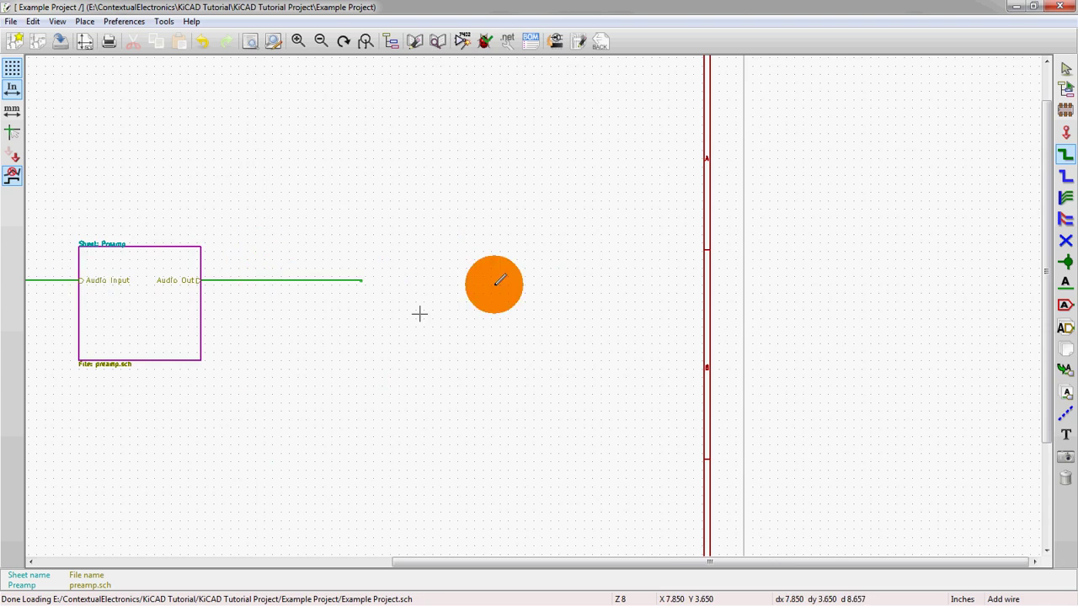
scroll(522, 295, "down", 1)
scroll(529, 303, "up", 2)
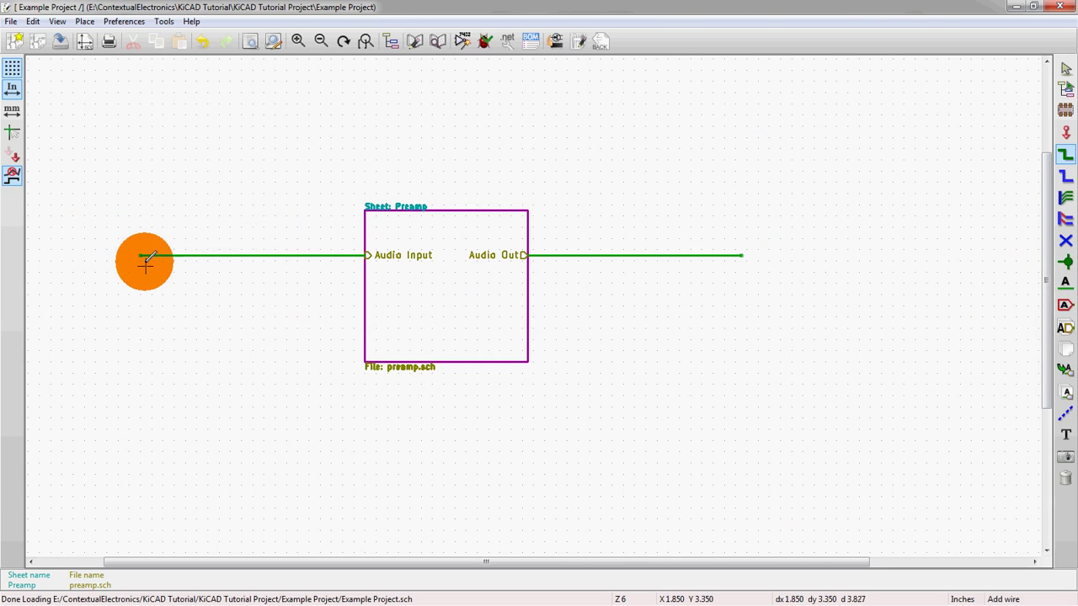
key("l")
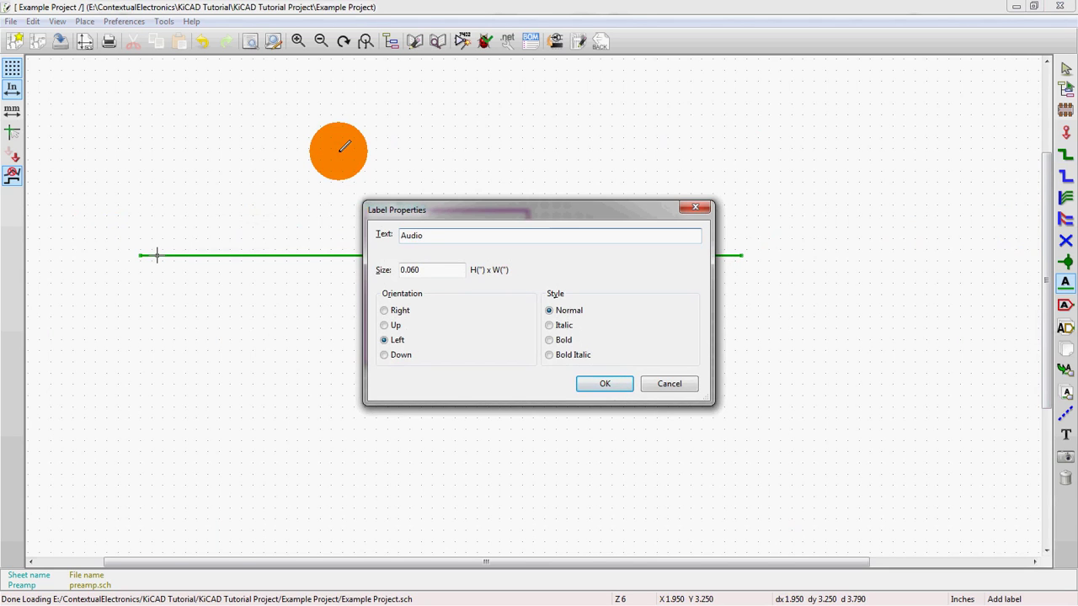
key("Return")
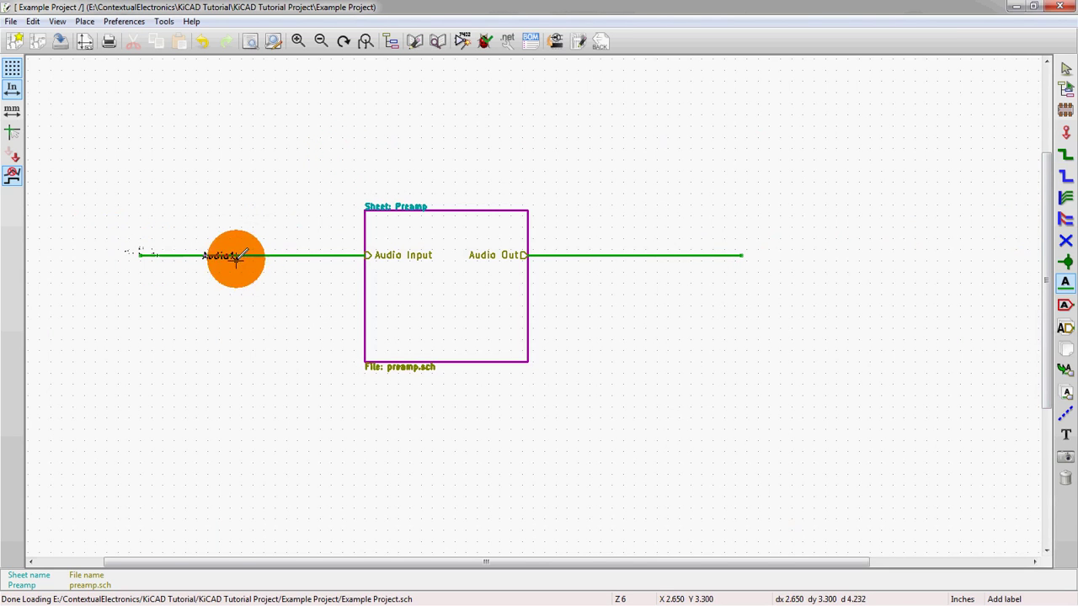
left_click(224, 254)
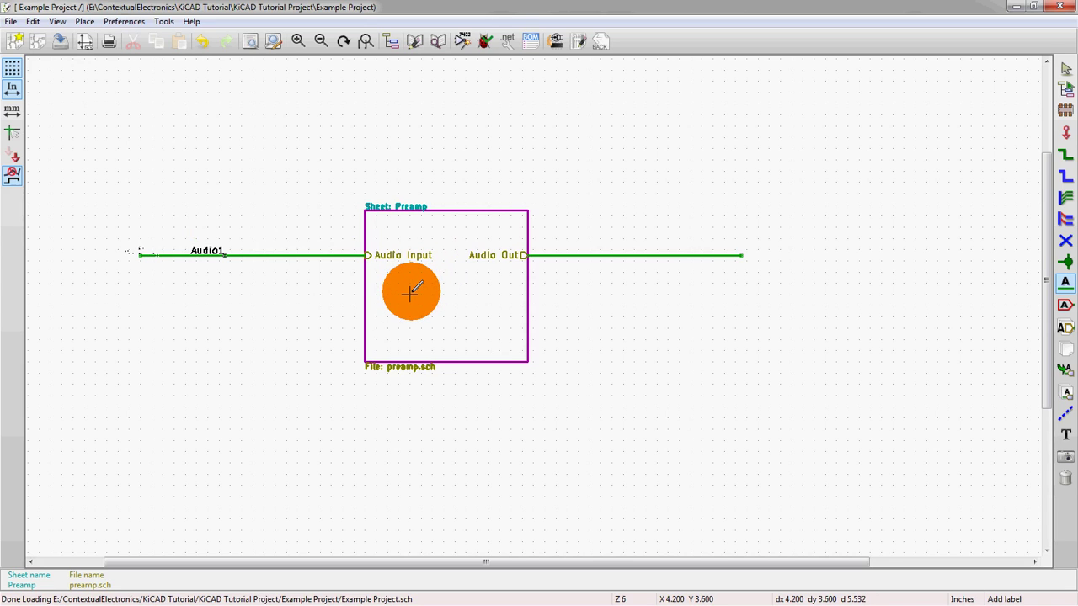
left_click(623, 254)
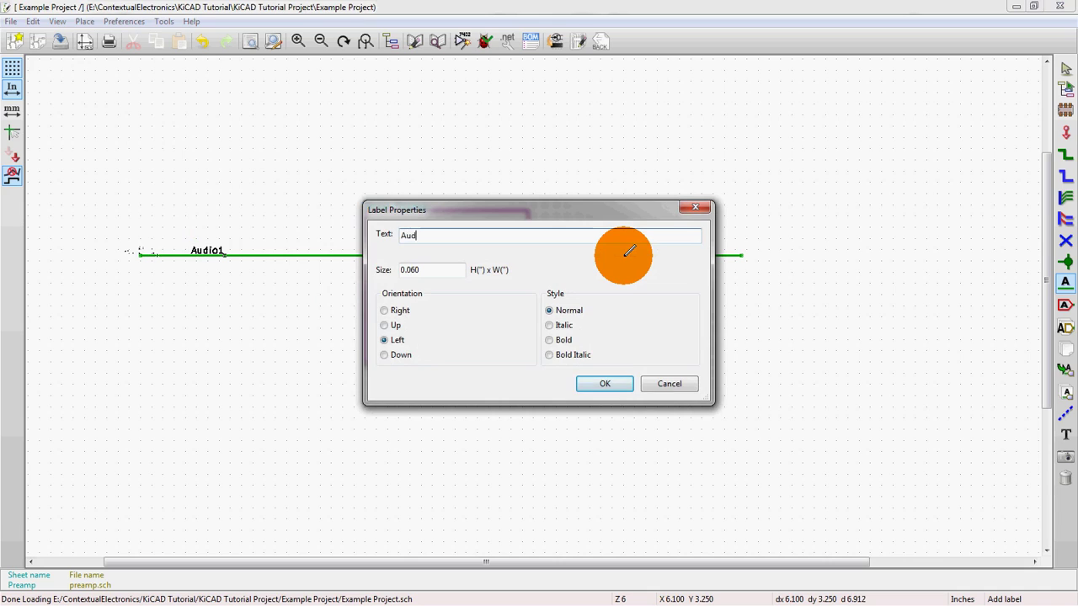
key("Return")
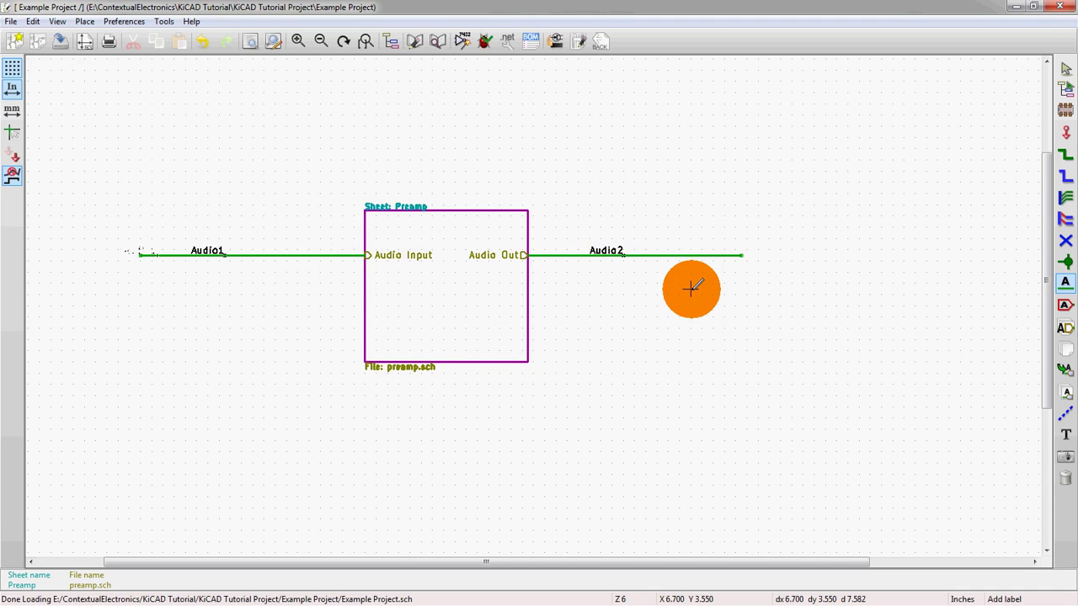
Add a global label named Enable below the start of the Audio1 wire, turned so its connection point faces right.
scroll(690, 289, "down", 1)
scroll(290, 303, "up", 1)
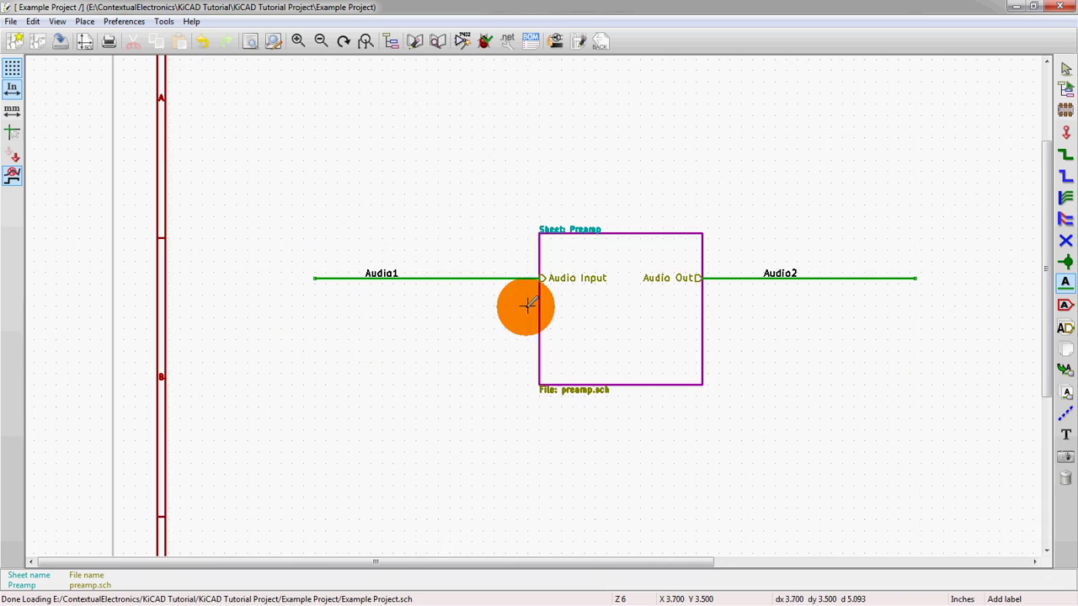
left_click(1063, 310)
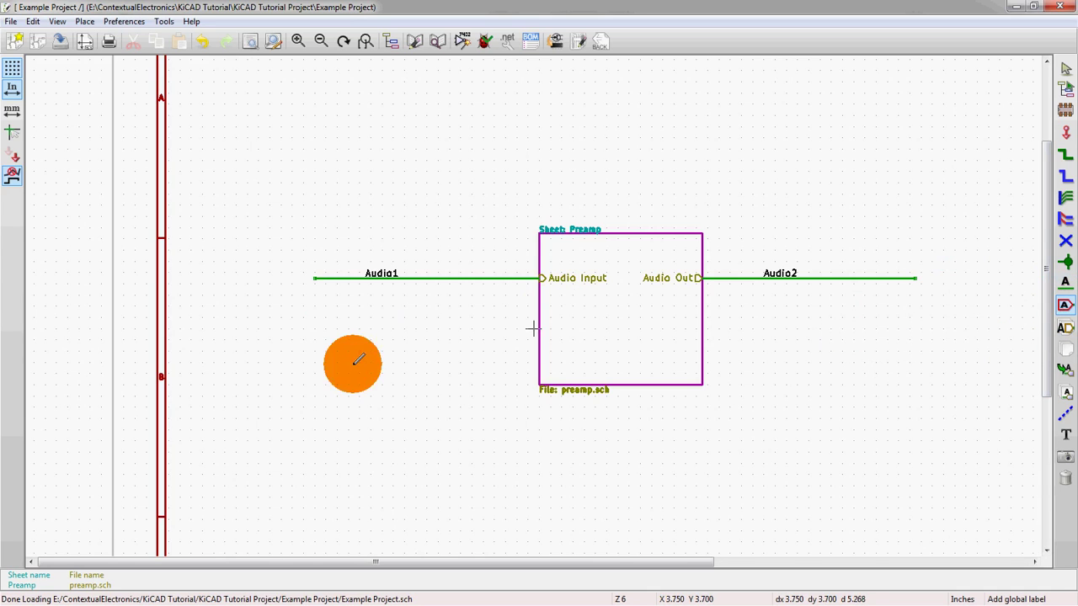
left_click(292, 352)
left_click(410, 340)
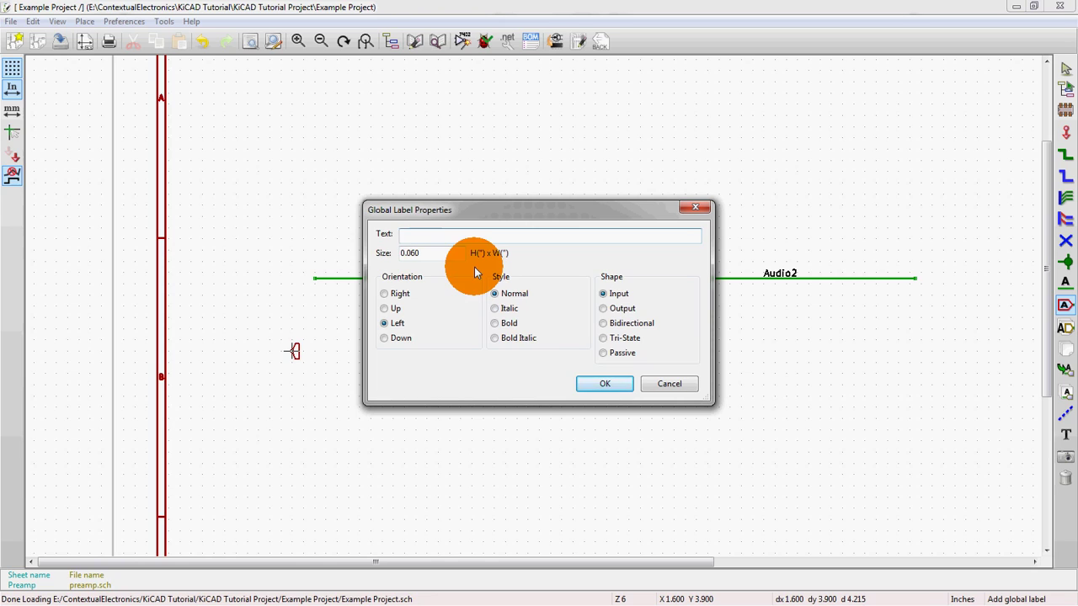
type("Enable")
key("Return")
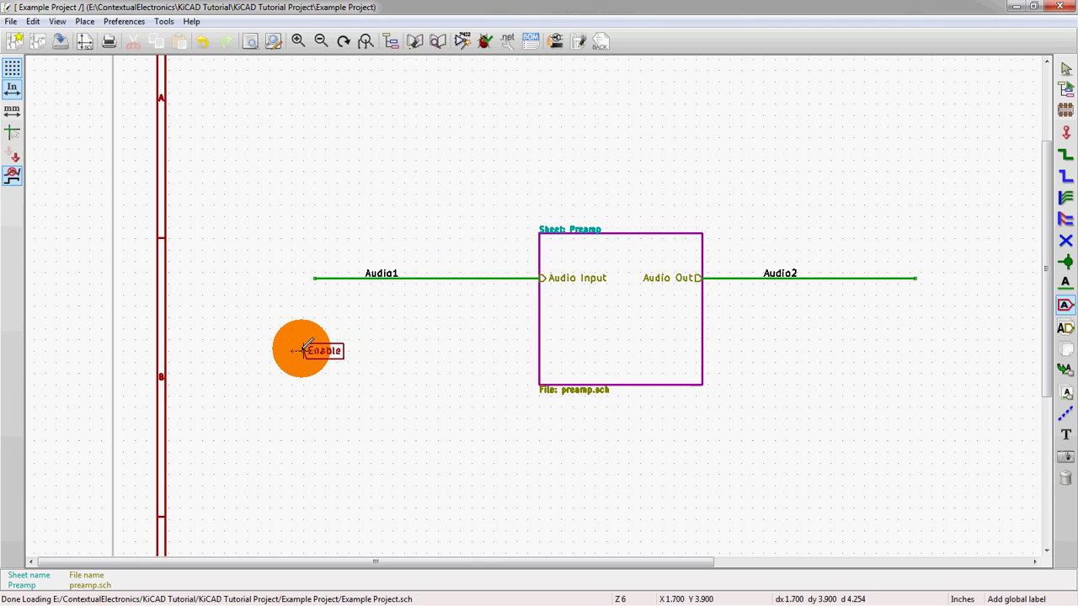
left_click(302, 350)
mouse_move(326, 346)
left_mouse_down()
mouse_move(278, 356)
mouse_move(340, 354)
left_mouse_up()
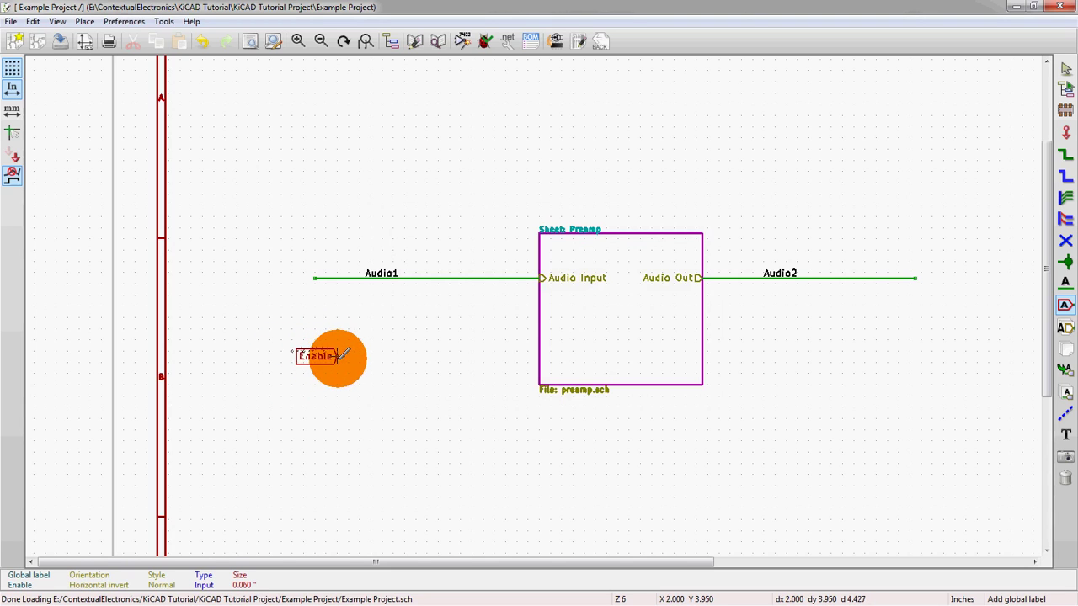
Enter the Preamp sub-sheet from the root schematic.
scroll(337, 358, "up", 2)
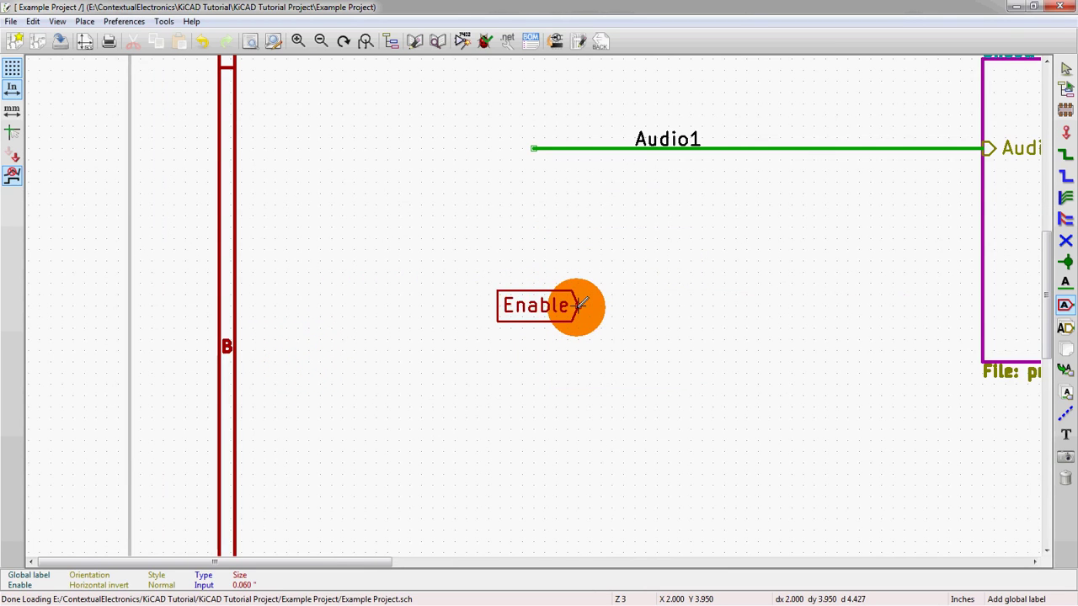
scroll(577, 305, "down", 1)
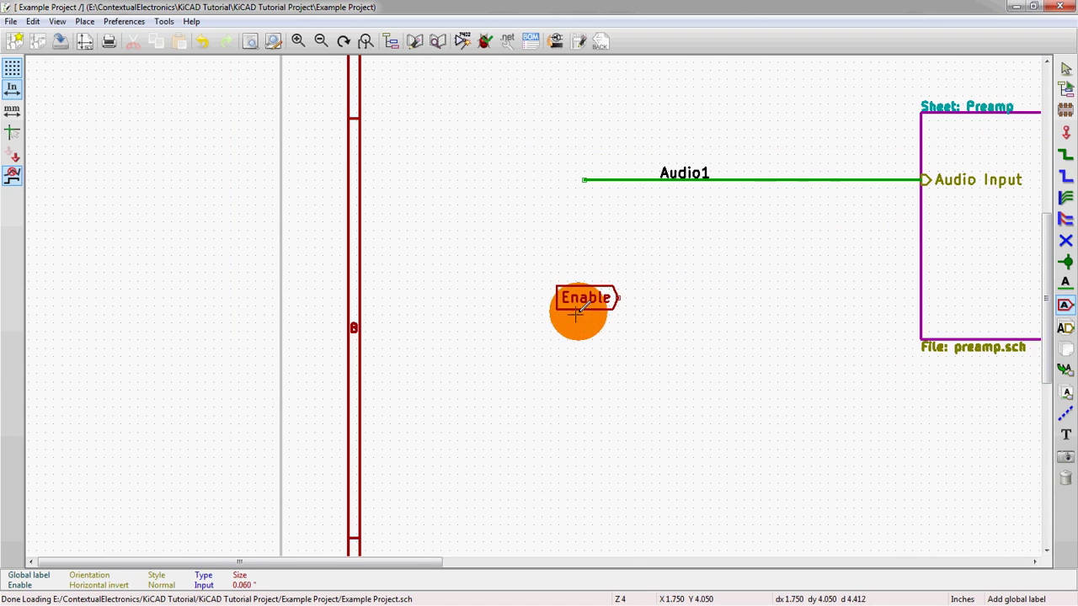
scroll(577, 313, "down", 1)
scroll(813, 251, "up", 1)
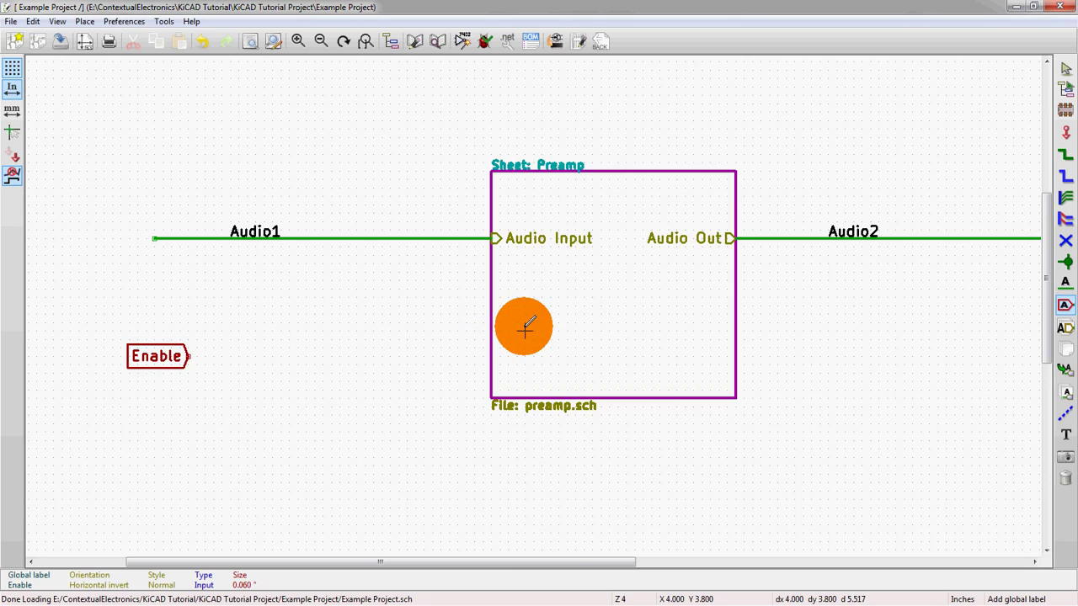
right_click(525, 329)
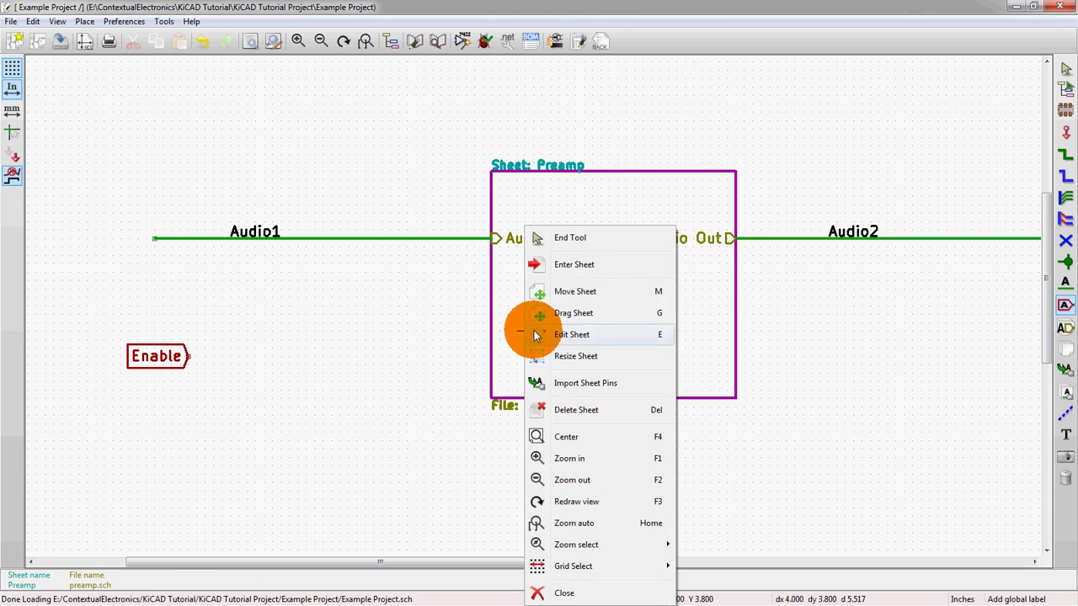
left_click(567, 263)
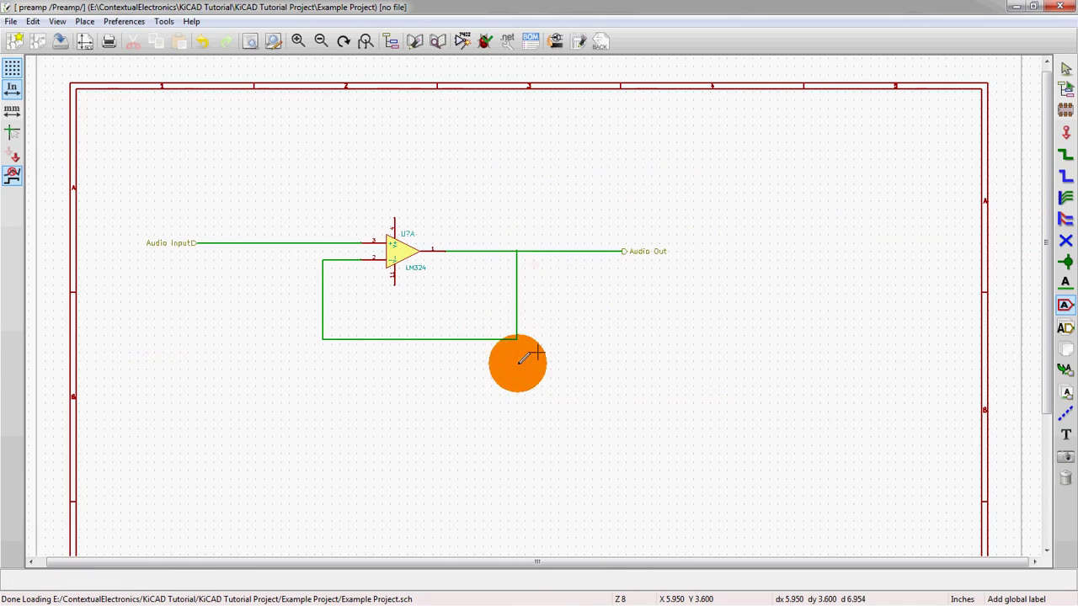
Add a matching Enable global label below and left of the op-amp feedback loop, with its connection point facing right.
left_click(234, 417)
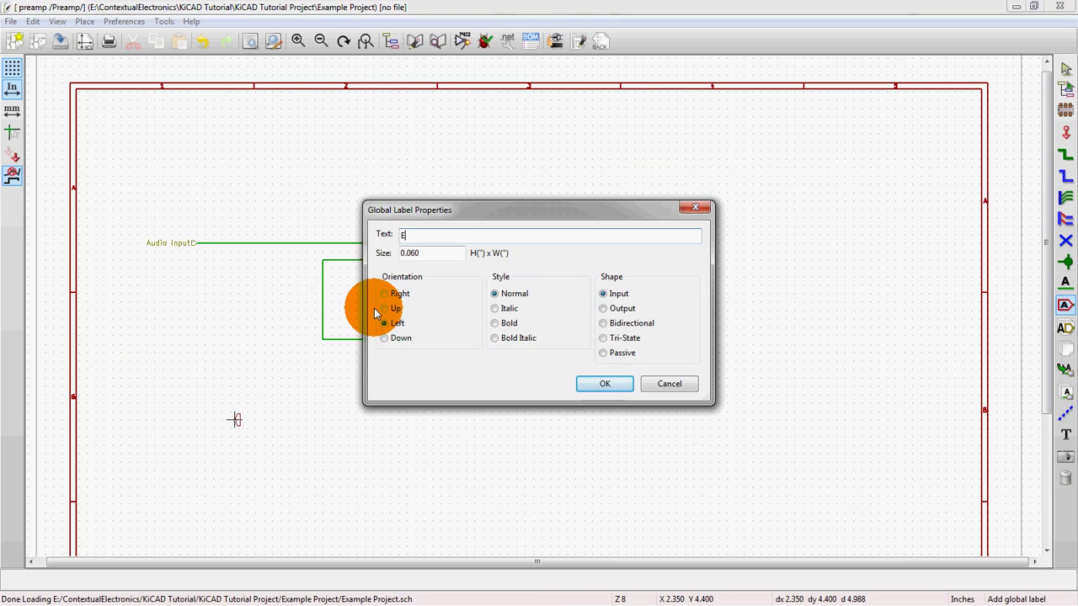
type("Enable")
key("Return")
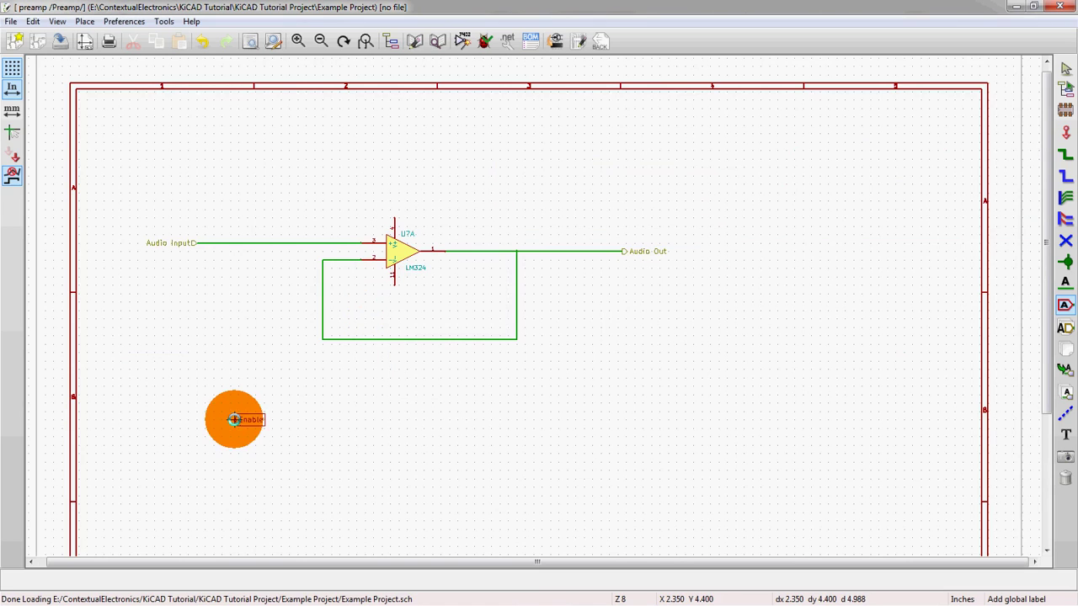
left_click(289, 419)
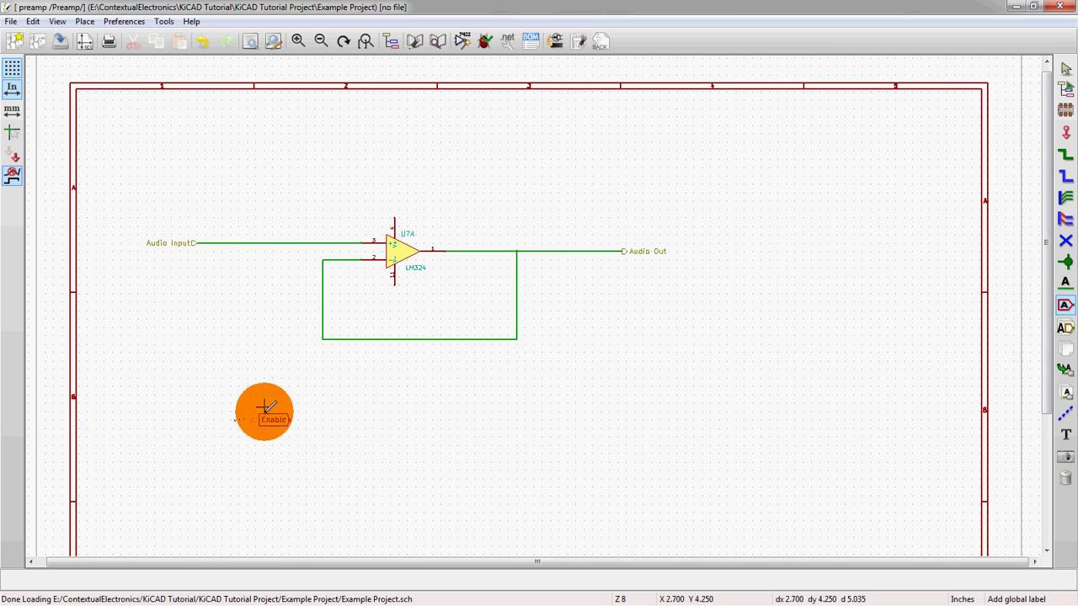
Examine the Enable global label and the op-amp circuit on the Preamp sheet.
scroll(265, 413, "up", 2)
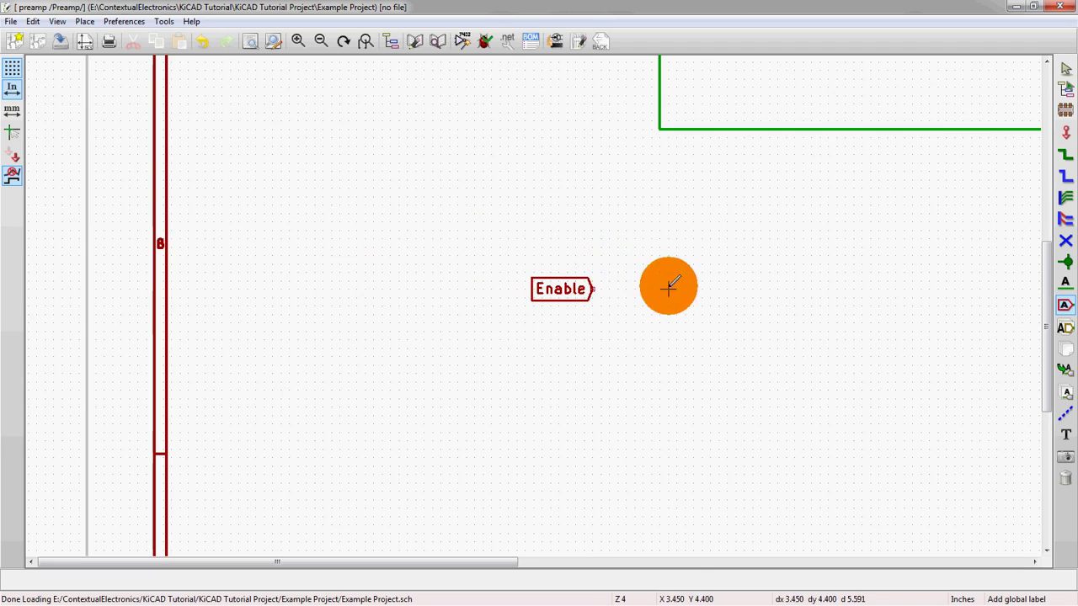
scroll(668, 287, "down", 2)
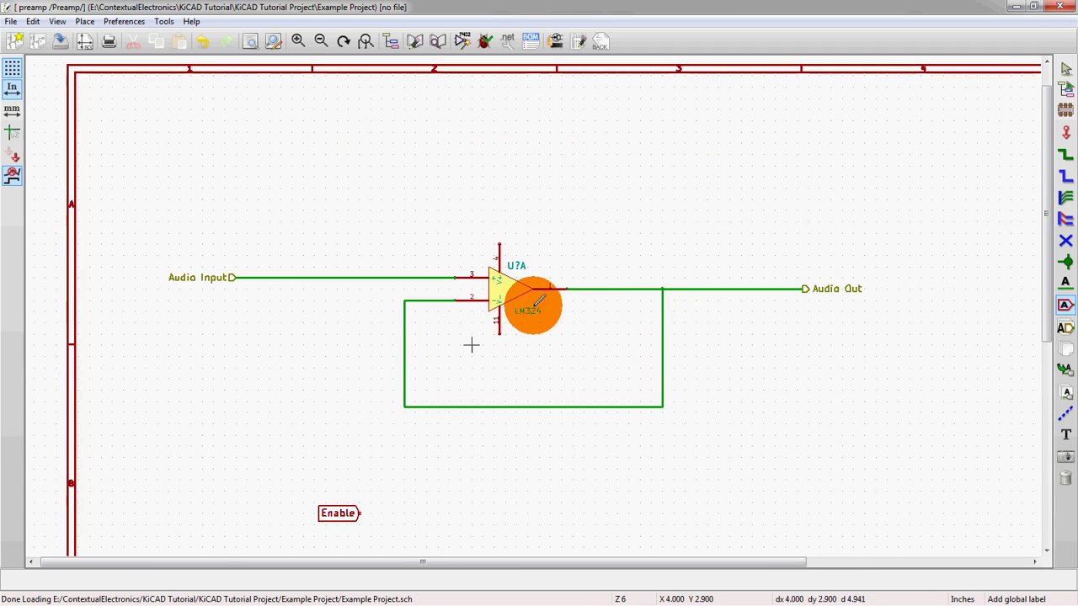
key("F4")
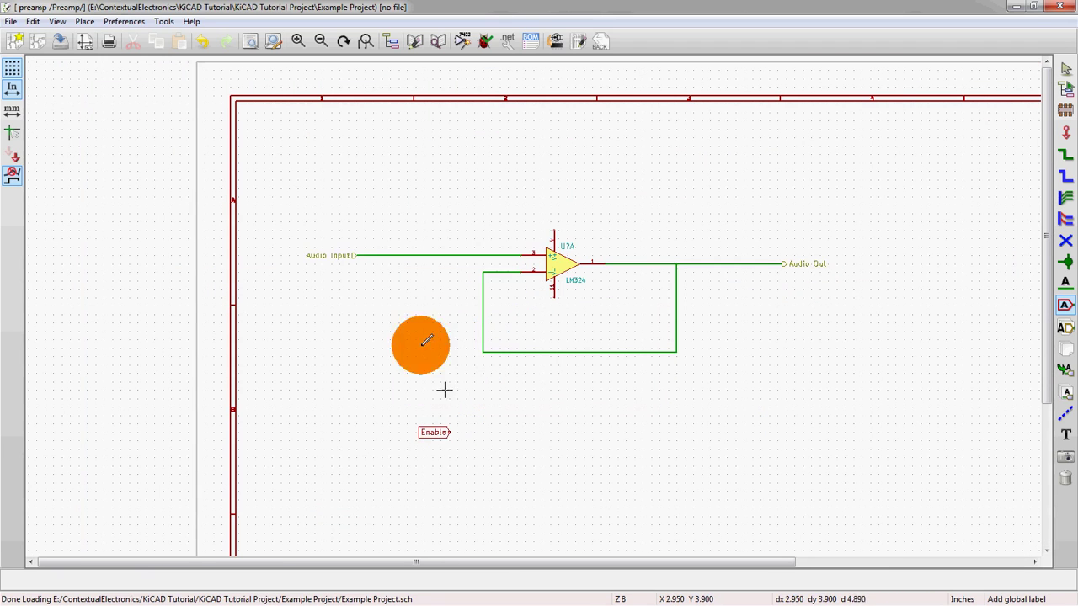
left_click(421, 430)
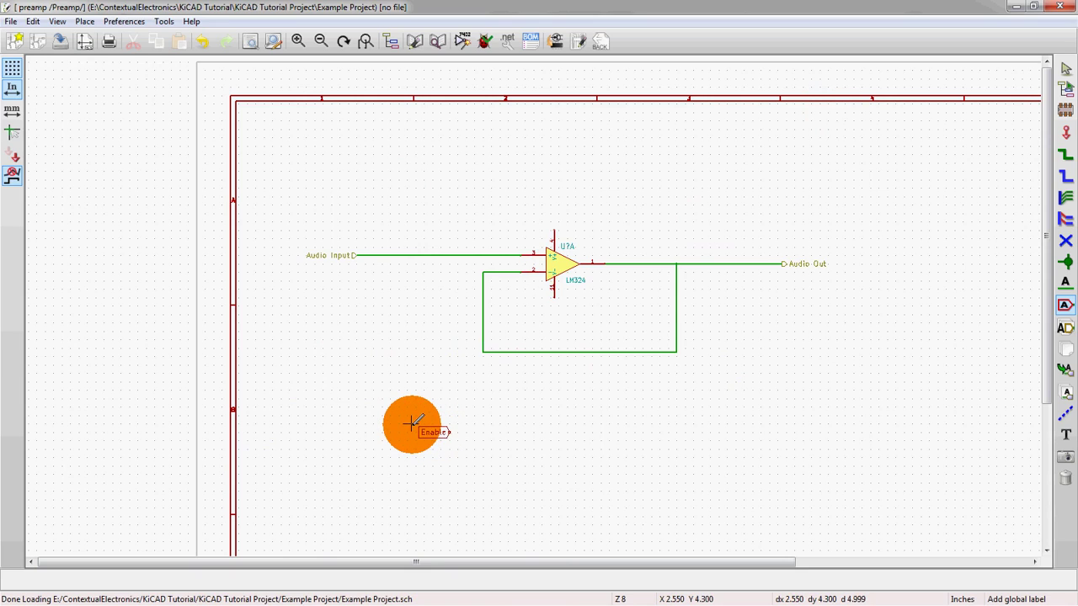
scroll(417, 427, "down", 2)
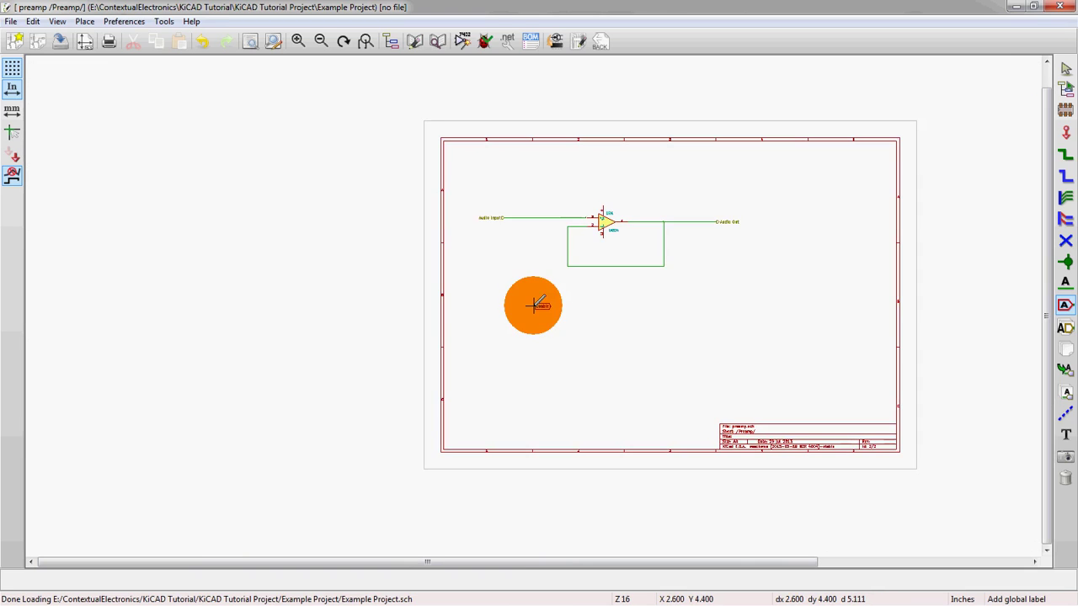
scroll(532, 306, "up", 1)
scroll(615, 290, "up", 1)
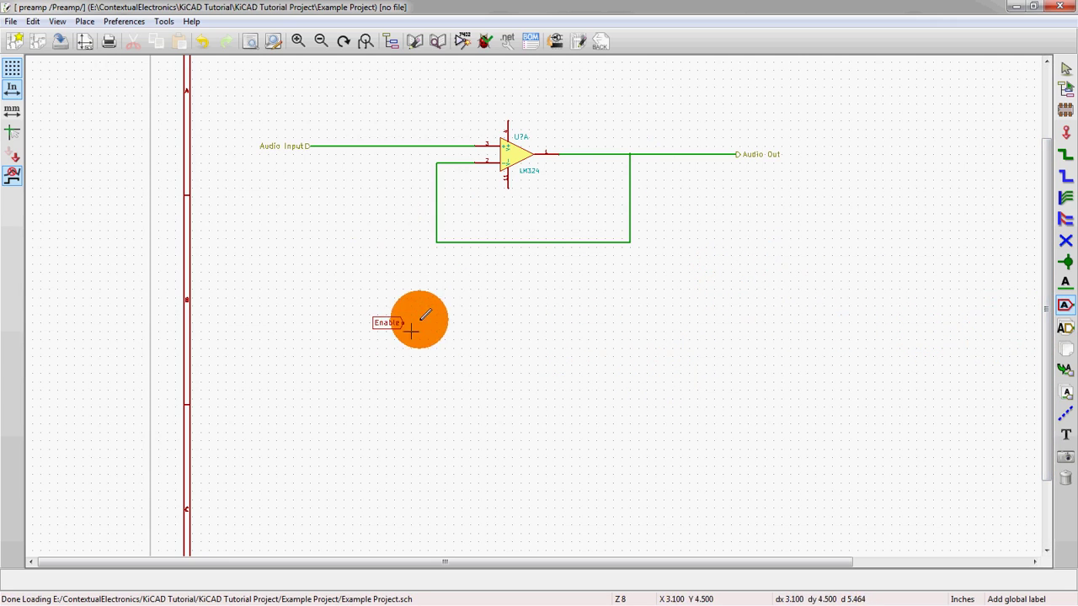
scroll(531, 303, "down", 3)
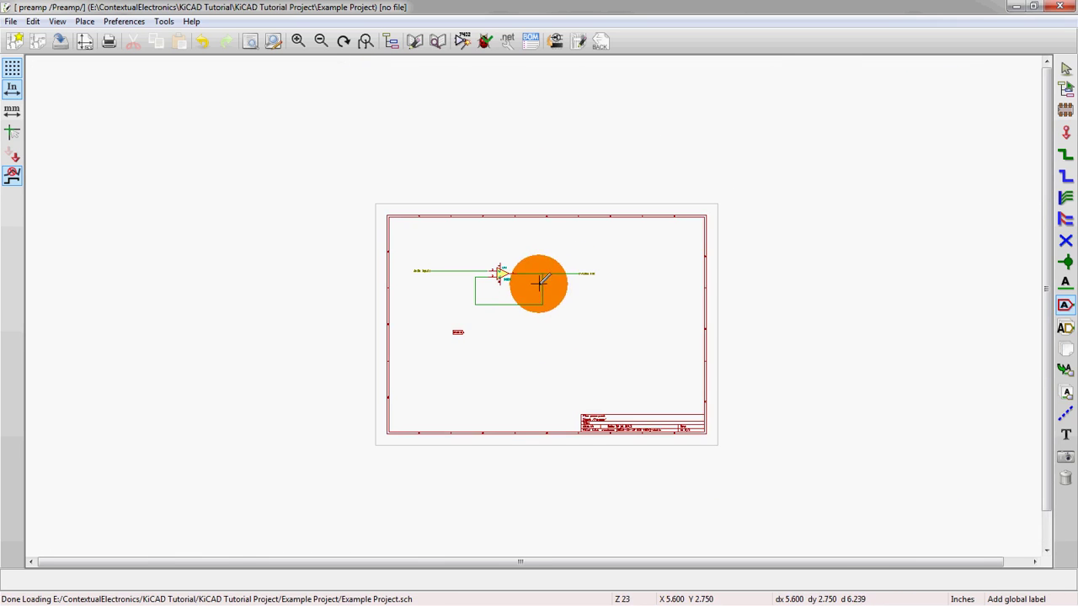
scroll(528, 306, "up", 2)
scroll(494, 378, "down", 1)
scroll(533, 305, "up", 2)
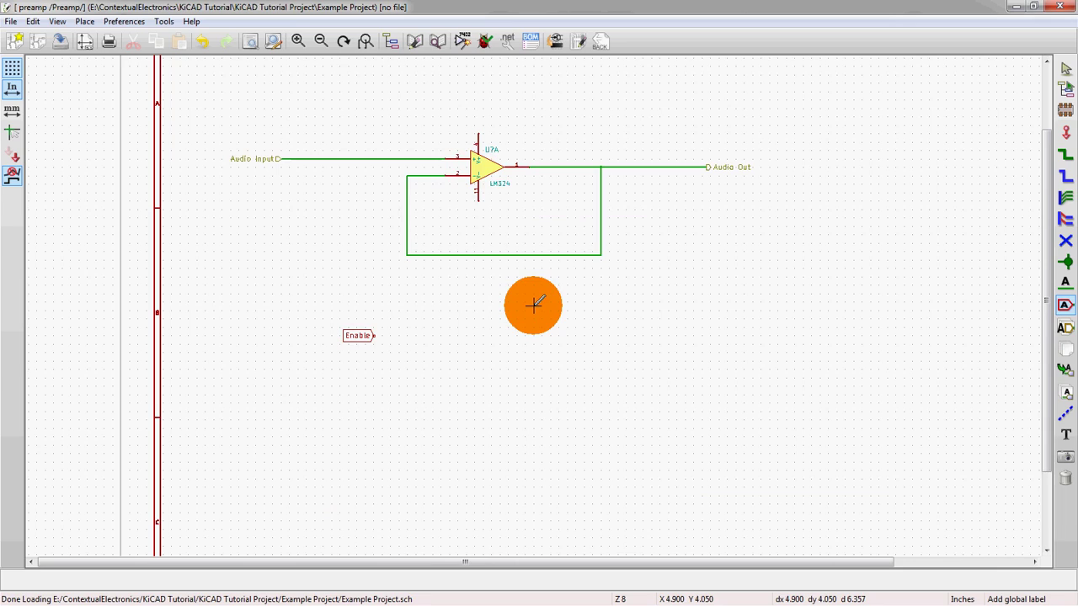